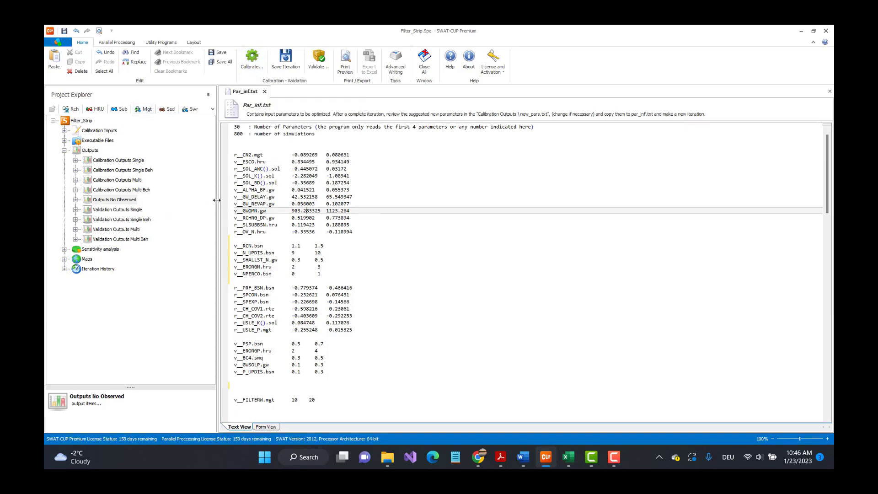
Open Extract_No_Obs_rch.def from the No Observation calibration inputs and review its variable names
click(65, 132)
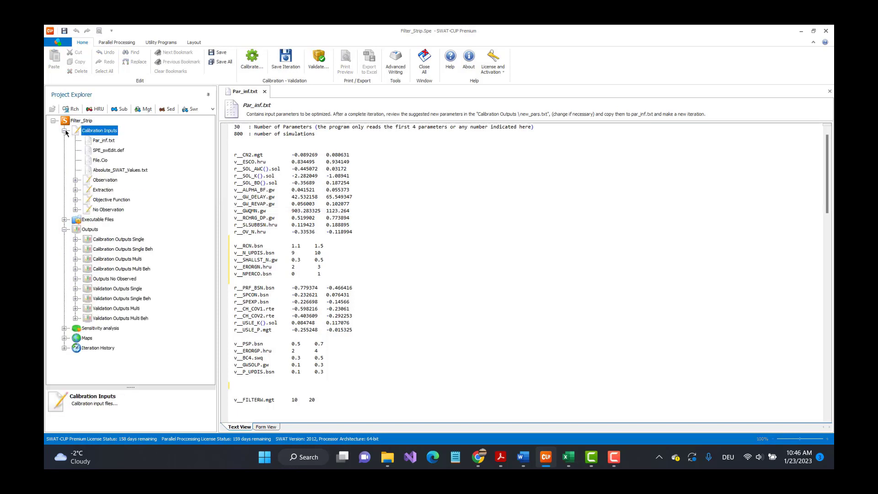
click(76, 210)
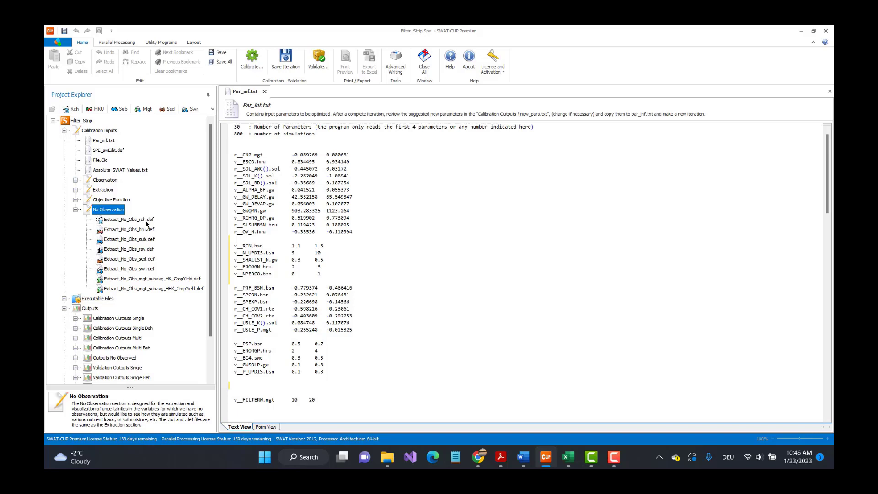
double_click(147, 223)
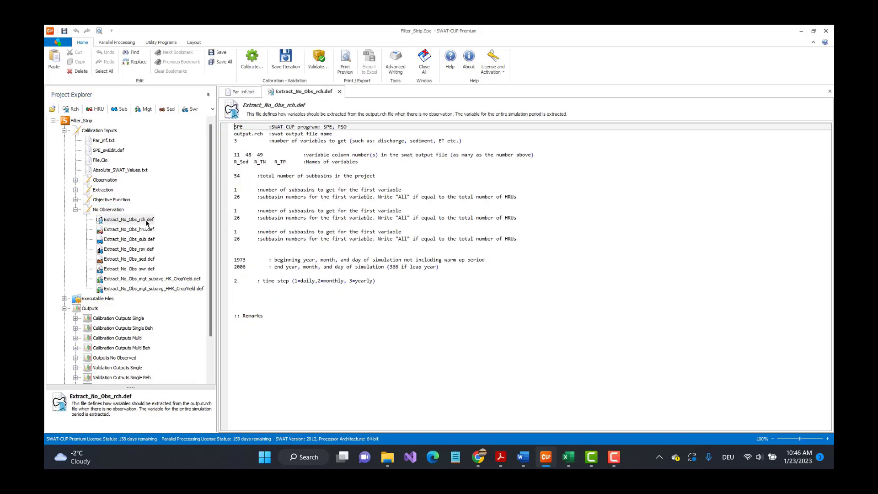
click(239, 162)
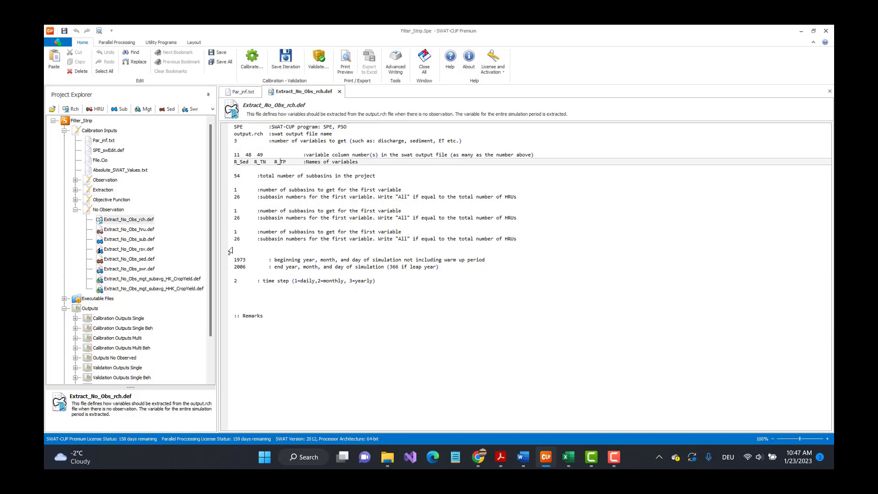
Review which extraction programs are enabled in the executable file Spe_Extract.bat, and close all open files
scroll(212, 274, down, 2)
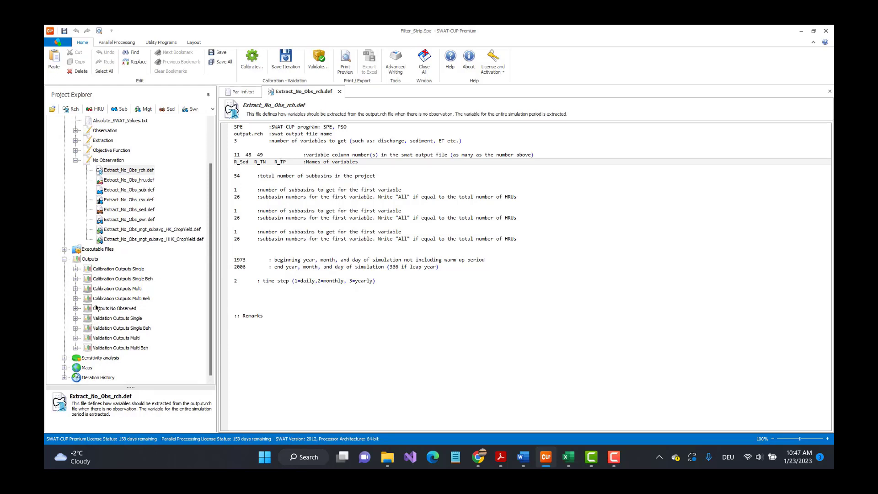
click(65, 251)
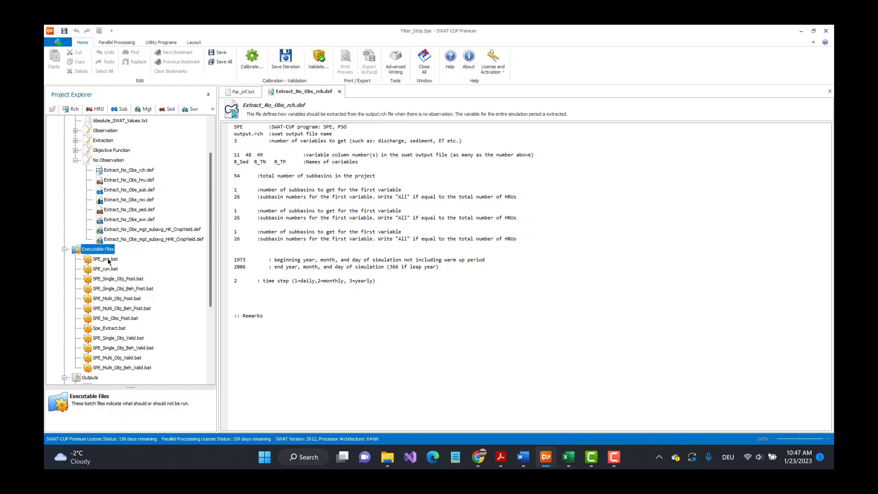
double_click(105, 329)
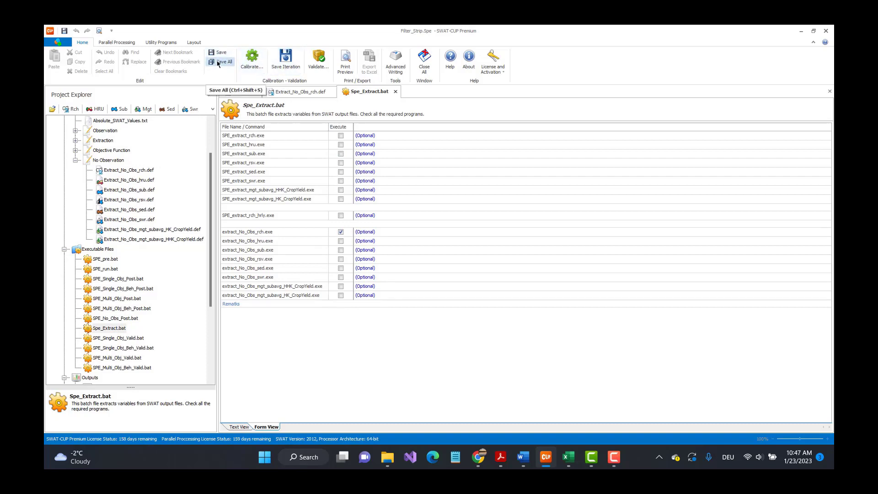
click(424, 64)
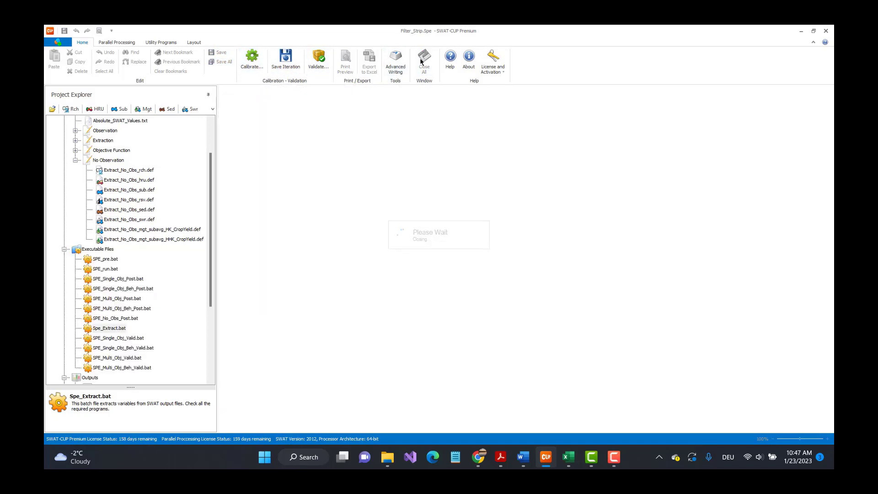
Check the parallel processing settings, and execute the SPE_pre.bat calibration batch through to closing its process window
click(116, 42)
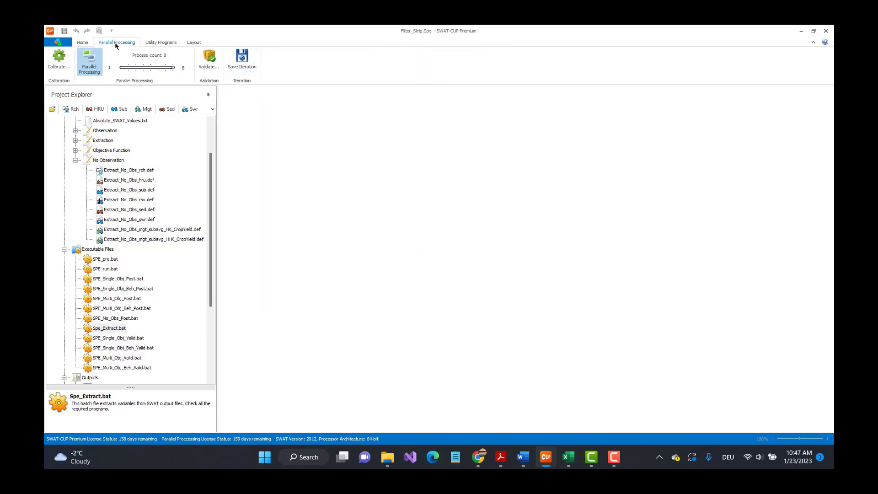
click(82, 43)
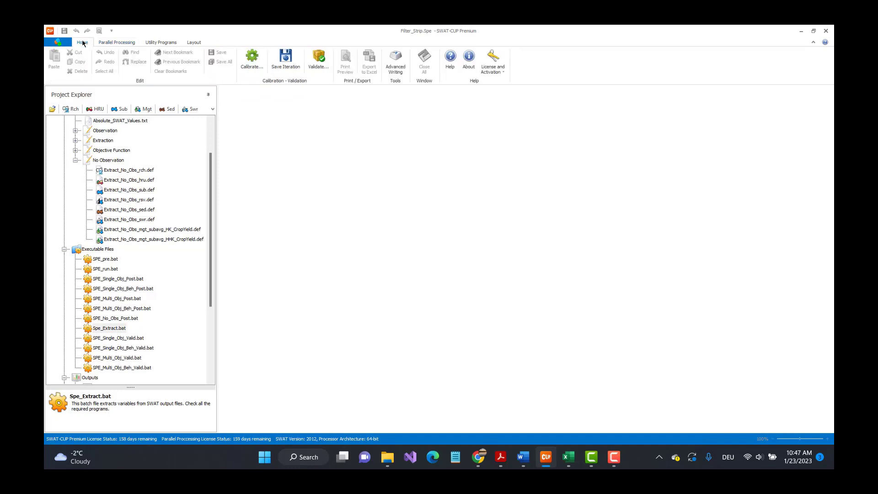
click(252, 60)
click(442, 194)
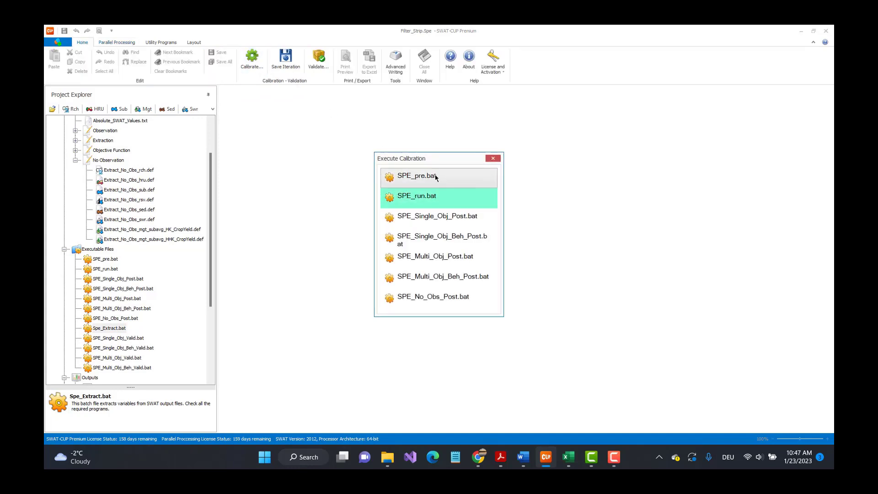
click(435, 178)
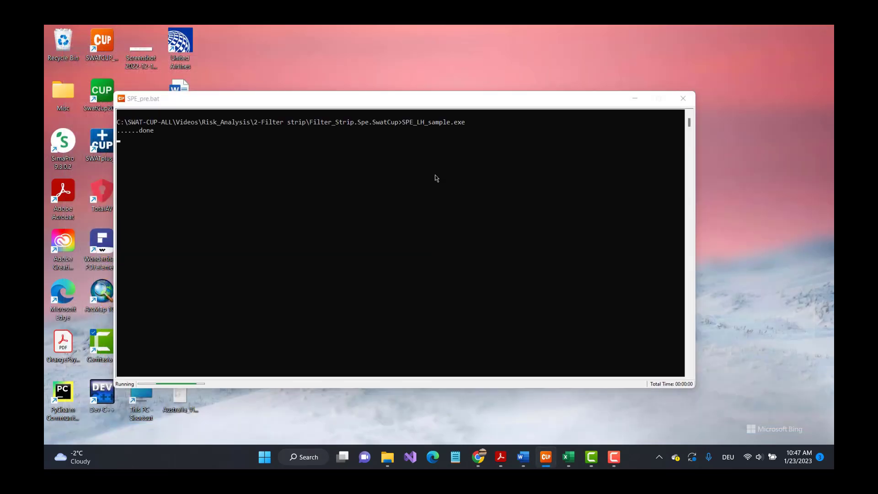
click(386, 259)
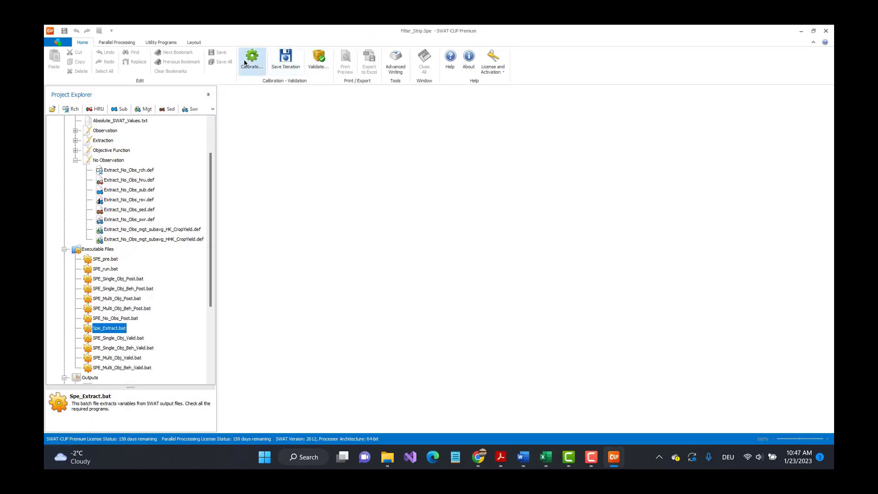
Execute the SPE_run.bat calibration batch to run the simulations, and close its process window when finished
click(252, 59)
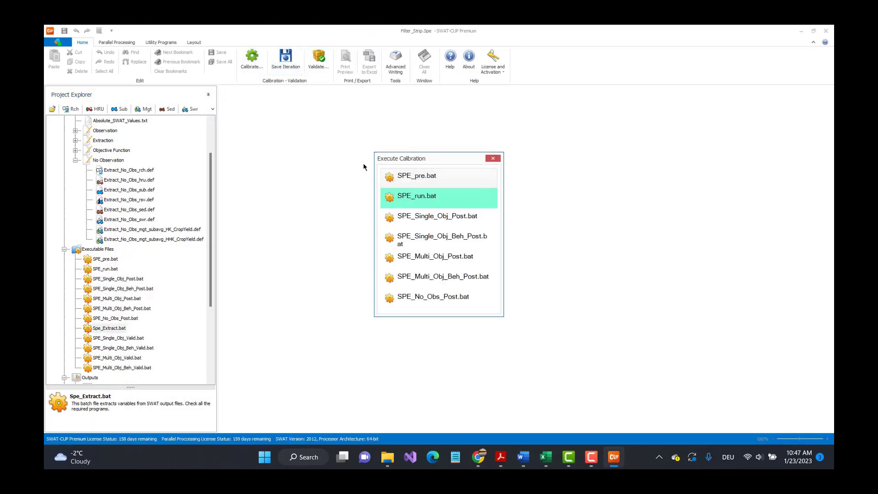
click(413, 196)
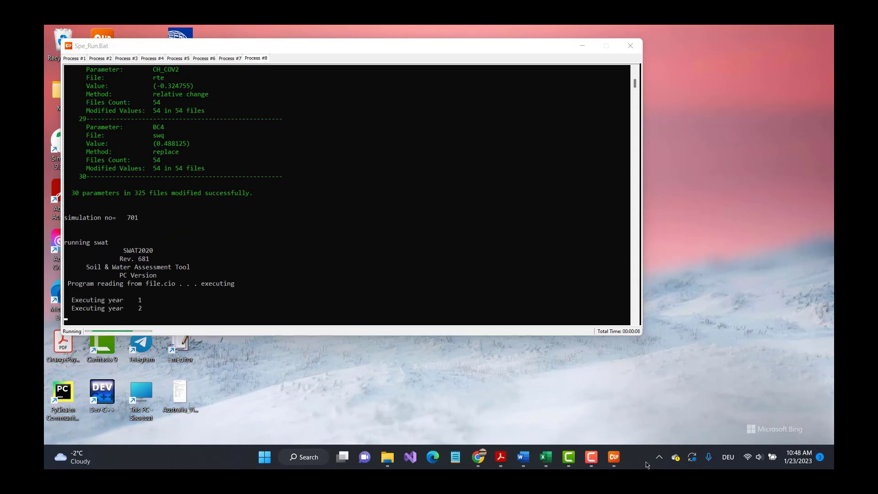
mouse_move(581, 467)
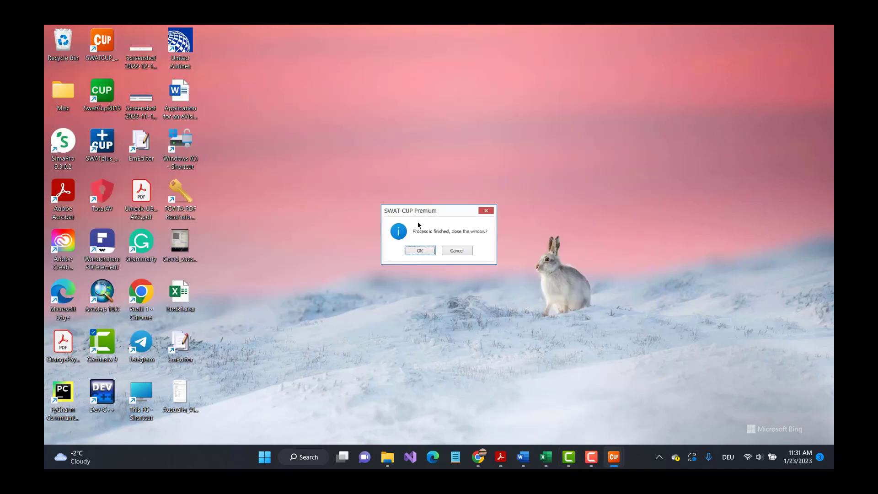
click(419, 250)
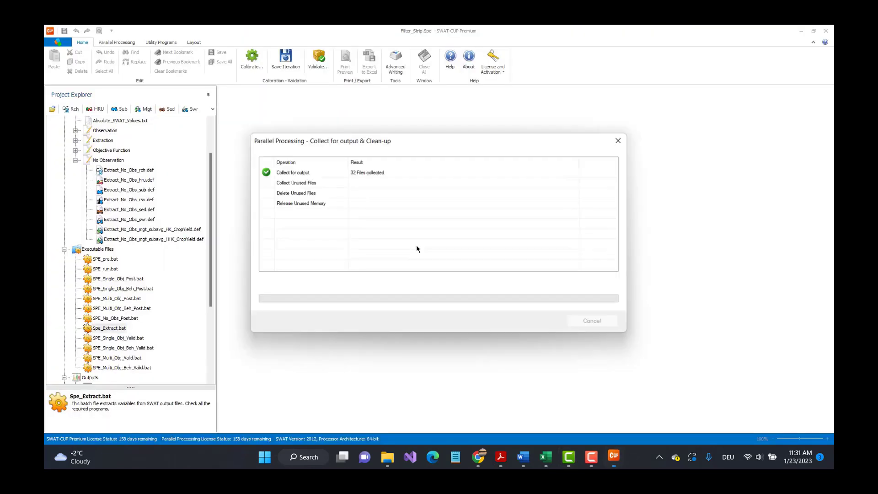
Check which post-processing programs are enabled in the executable file SPE_No_Obs_Post.bat, and close the file
click(252, 59)
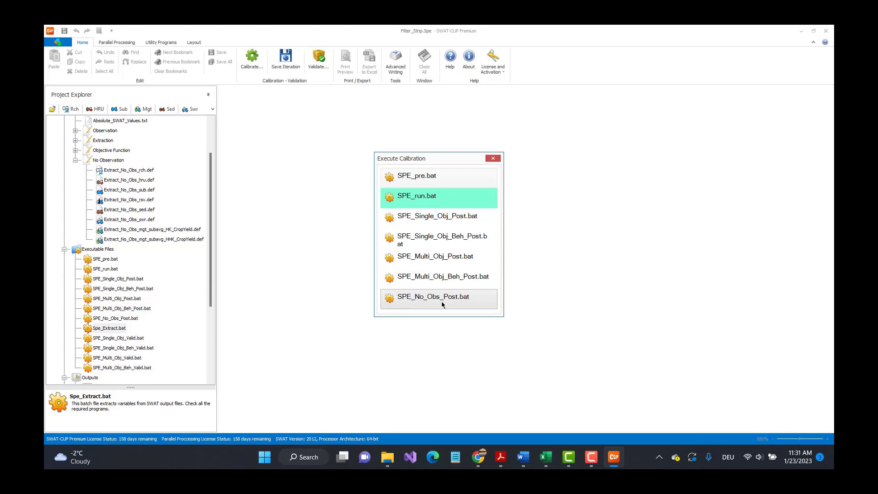
click(493, 159)
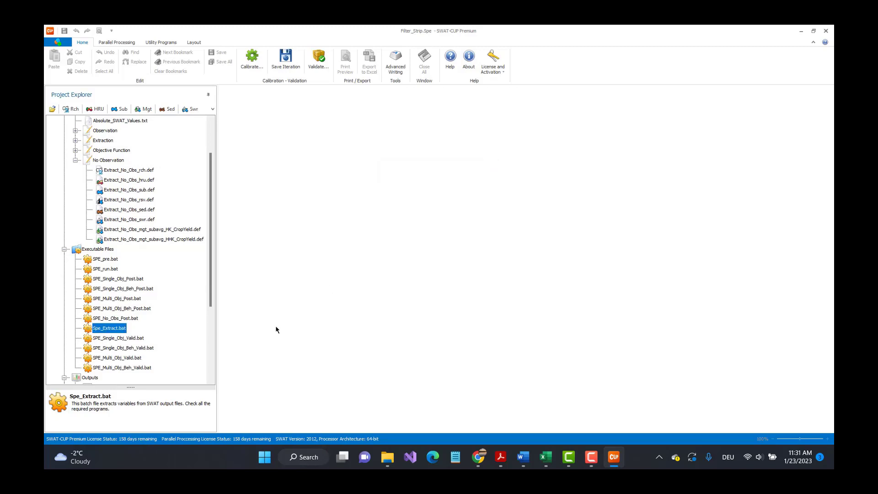
double_click(125, 319)
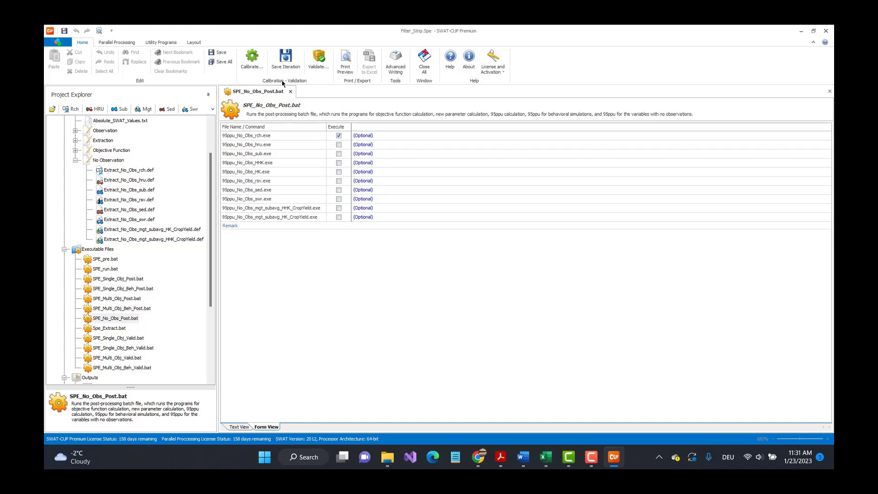
click(291, 91)
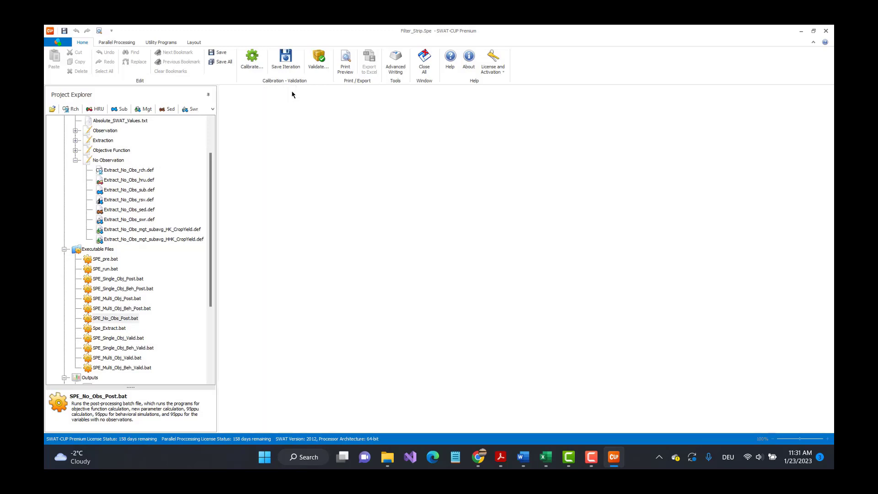
Execute the SPE_No_Obs_Post.bat calibration batch and save the results as a new iteration named Iter1
click(252, 65)
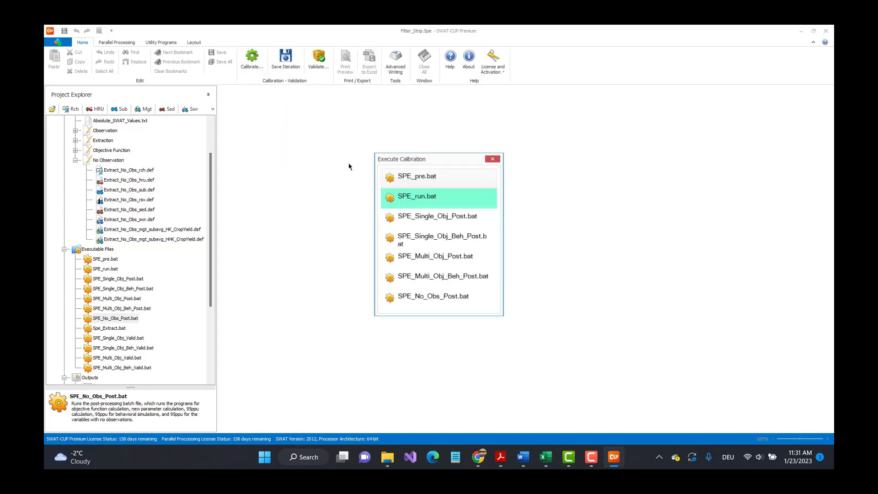
click(446, 301)
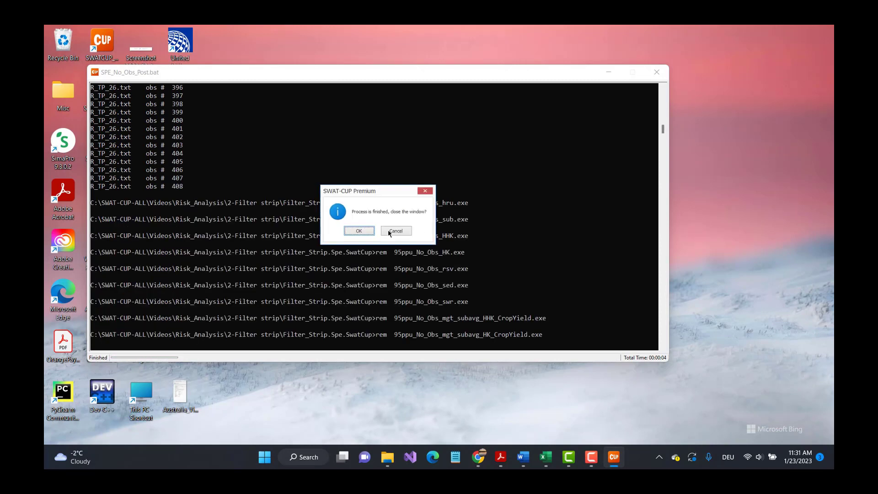
click(359, 231)
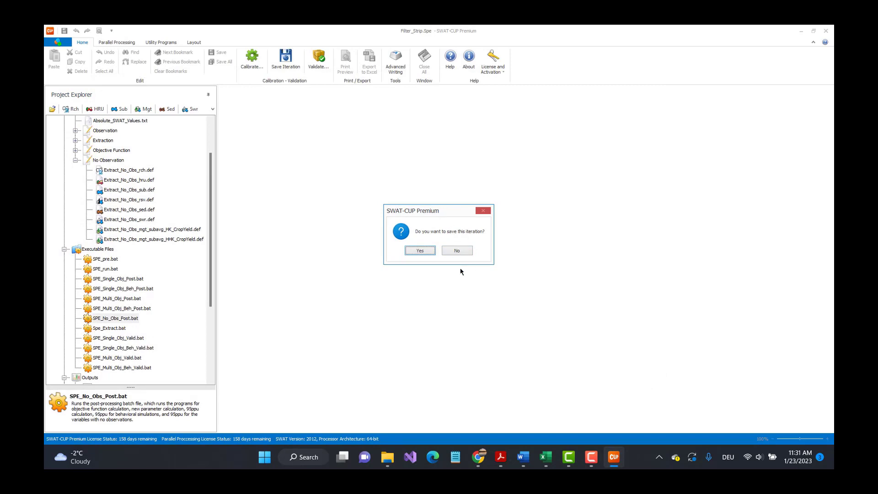
click(420, 251)
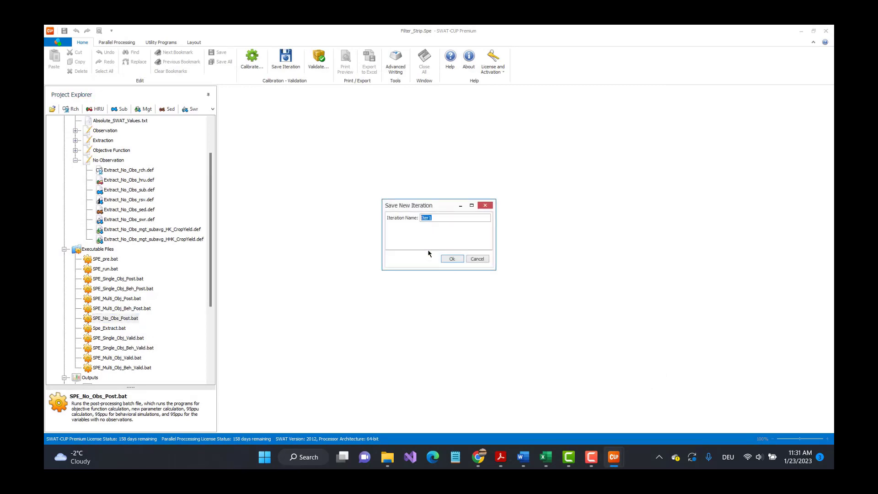
click(458, 262)
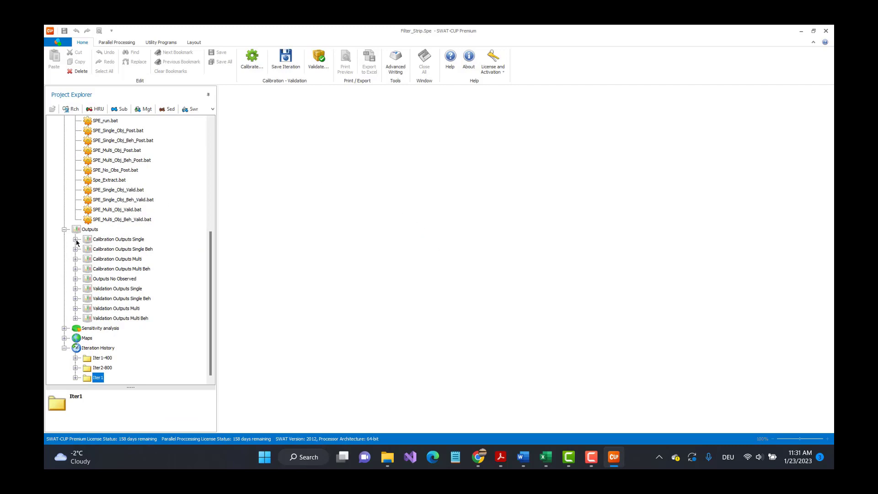
Open the 95ppu_No_Observed_rch plot from the Outputs No Observed results and view the R_Sed_26, R_TN_26 and R_TP_26 charts
click(75, 279)
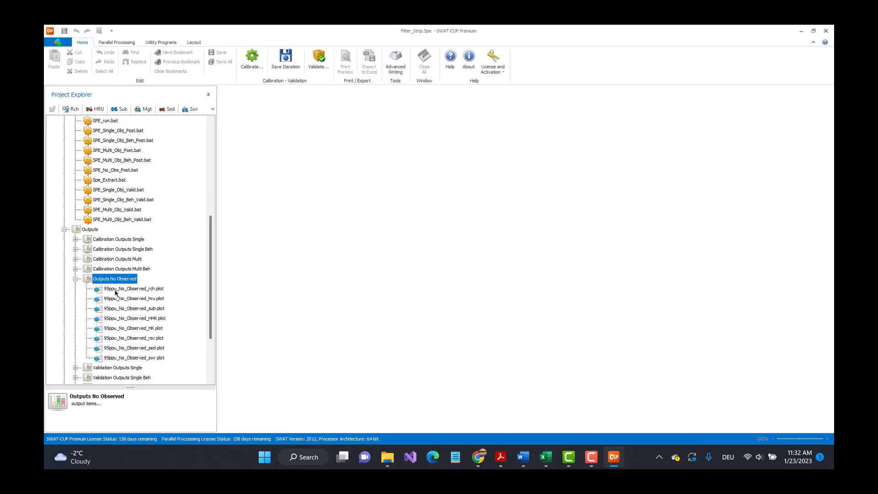
double_click(115, 290)
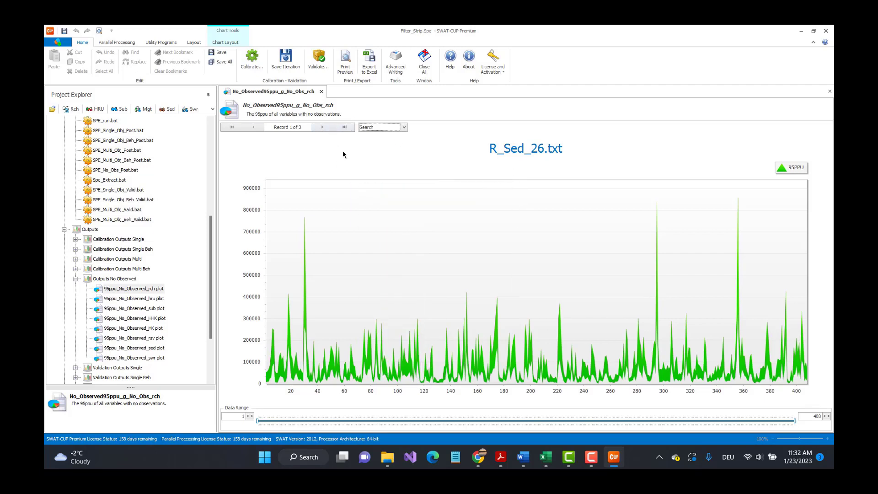
click(322, 127)
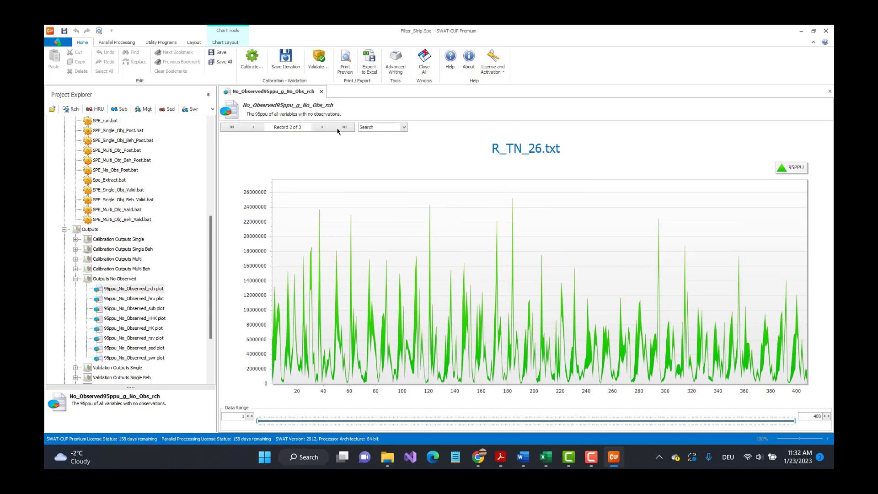
click(324, 128)
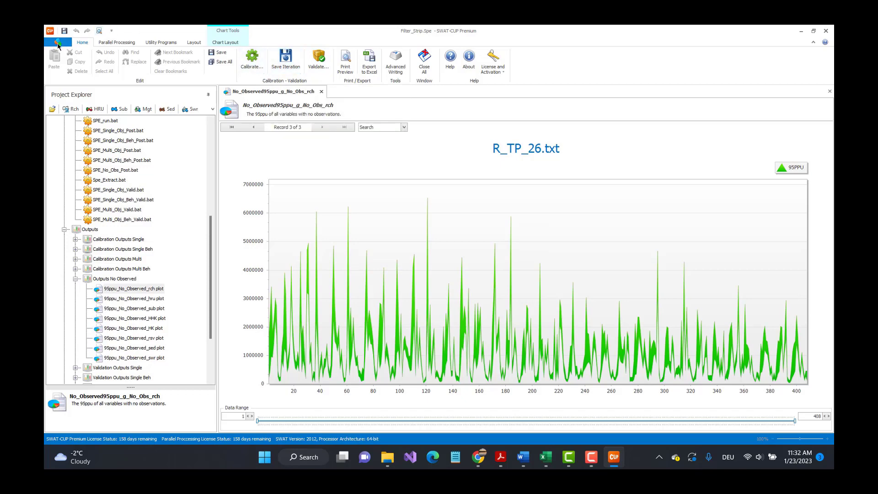
Open the project directory in File Explorer and view the SPE.OUT folder inside Filter_Strip.Spe.SwatCup
click(58, 43)
click(70, 173)
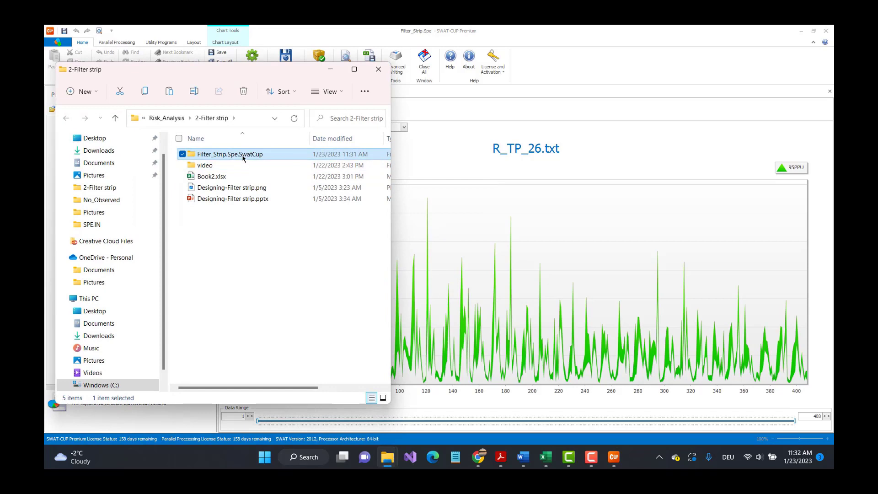
double_click(243, 155)
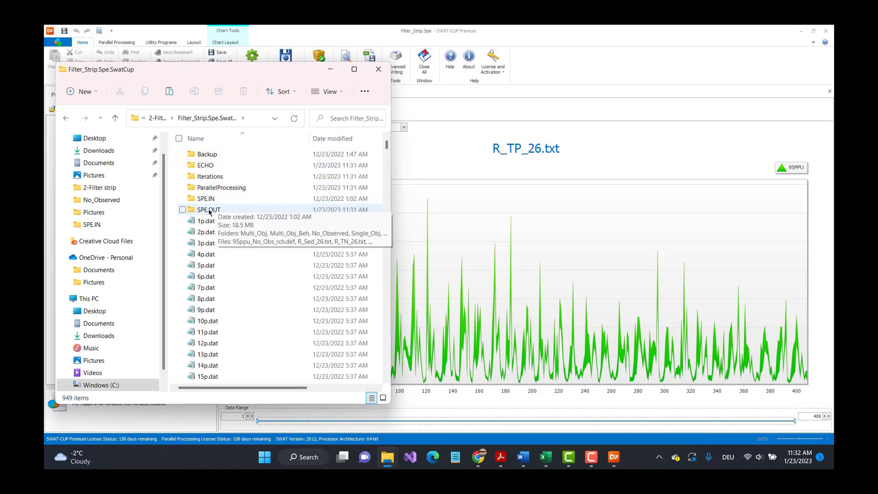
double_click(209, 210)
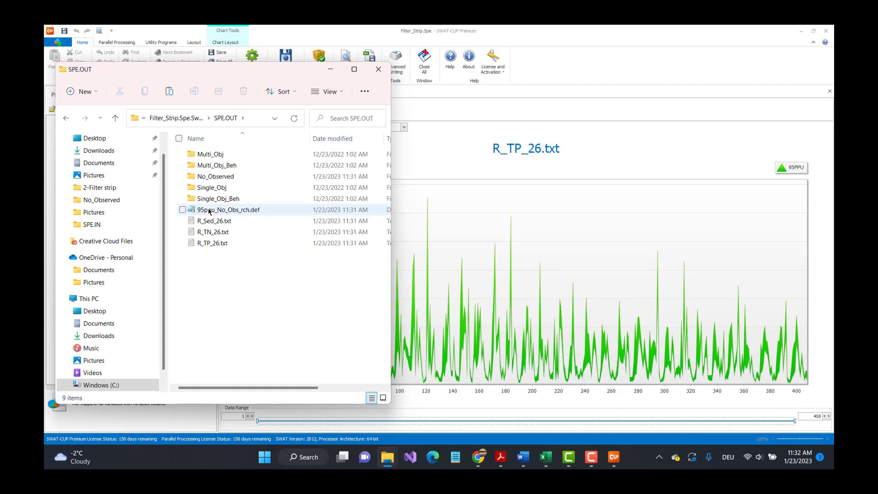
Open ECHO_95ppu_No_Obs_rch.txt from the project's ECHO folder in a maximized window
click(116, 118)
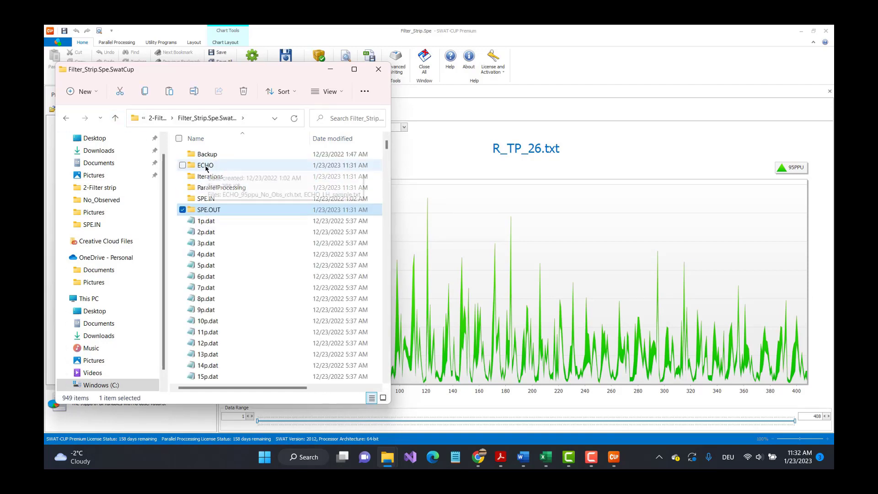
double_click(205, 167)
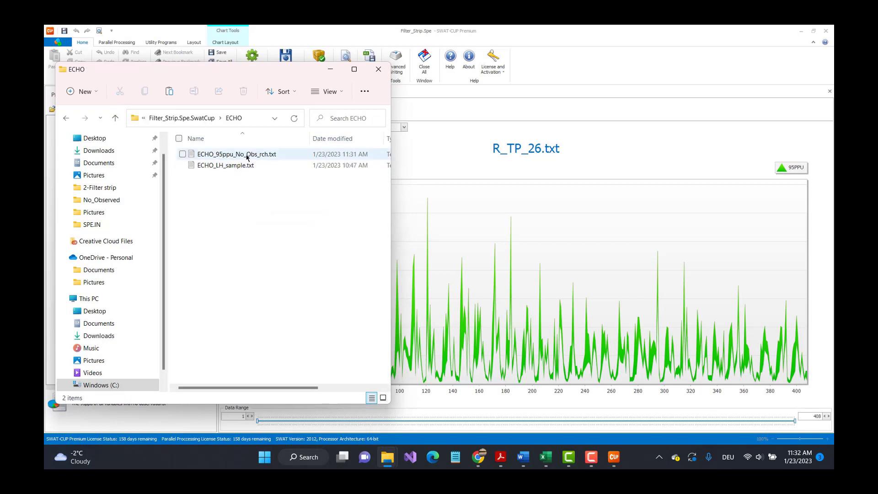
click(246, 156)
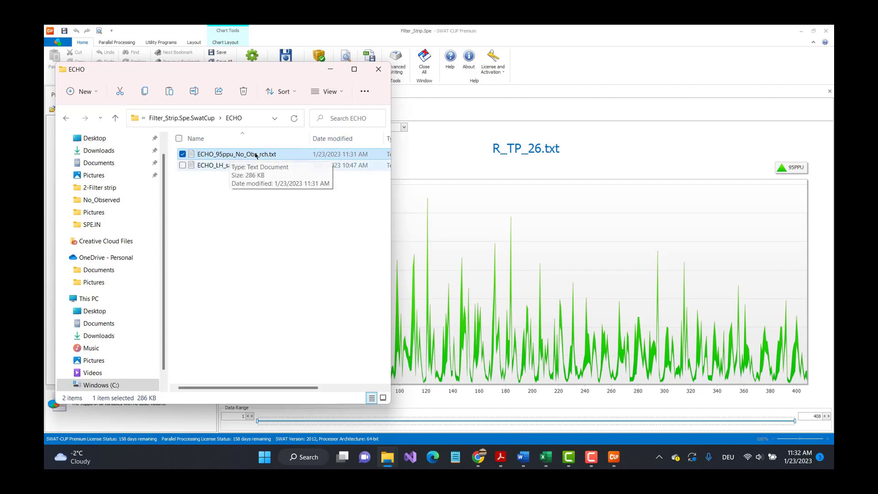
double_click(273, 155)
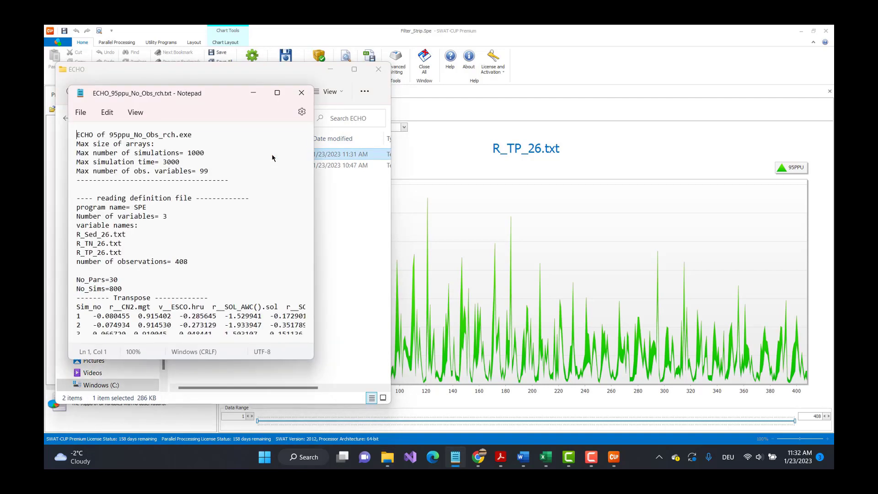
click(277, 92)
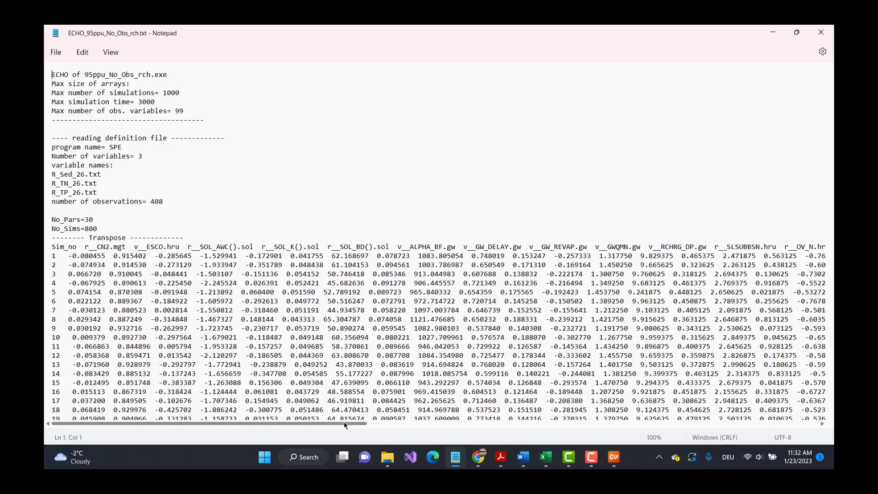
Review the Transpose table's columns and copy the text from the Sim_no header through the var=3 line
drag(345, 426, 737, 406)
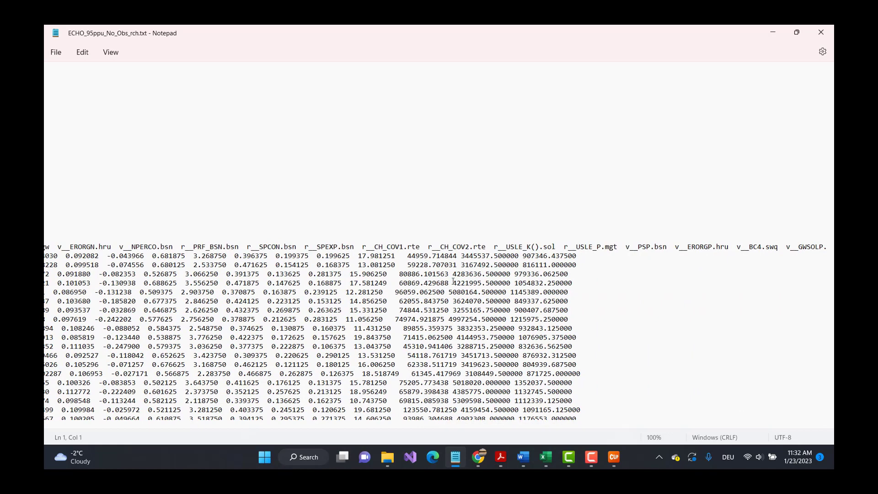
scroll(453, 281, right, 5)
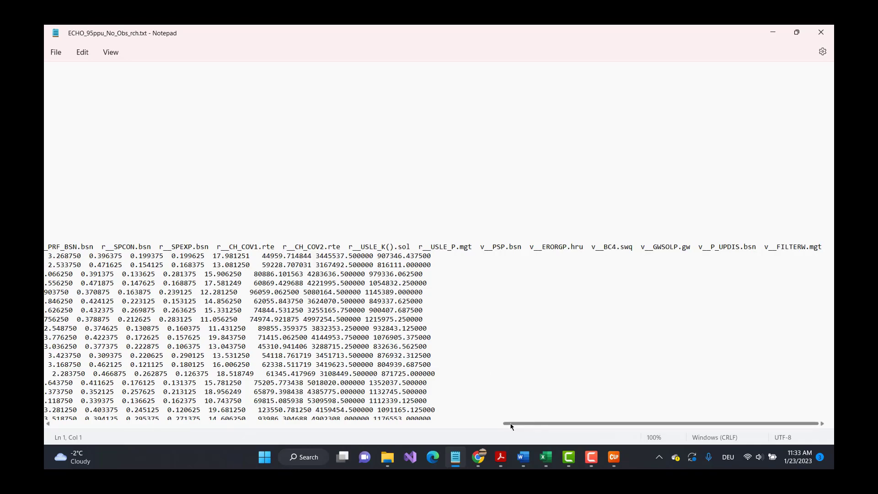
drag(513, 423, 44, 412)
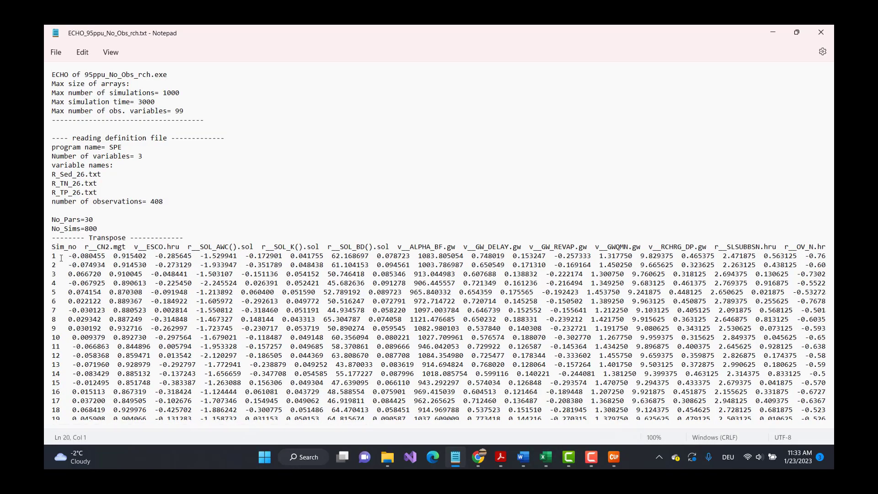
drag(52, 246, 163, 374)
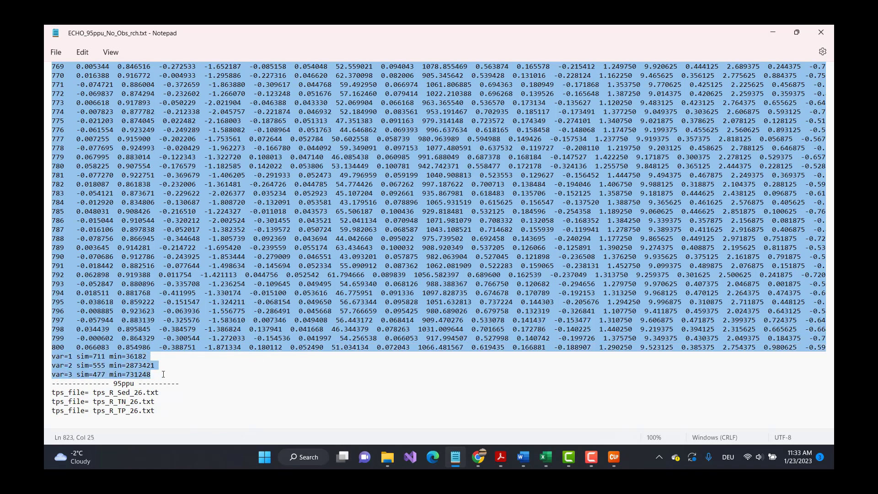
right_click(128, 298)
click(164, 137)
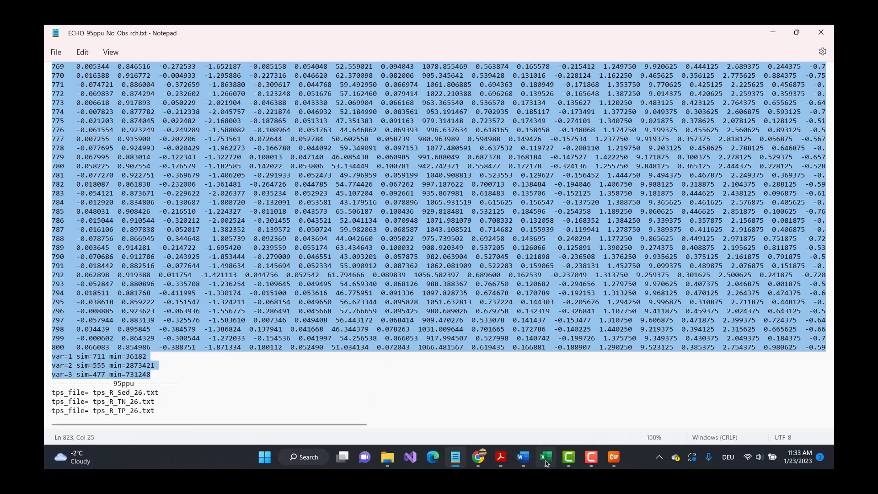
Open a new blank Excel workbook, maximize it, and paste the copied table starting in cell A1
click(264, 457)
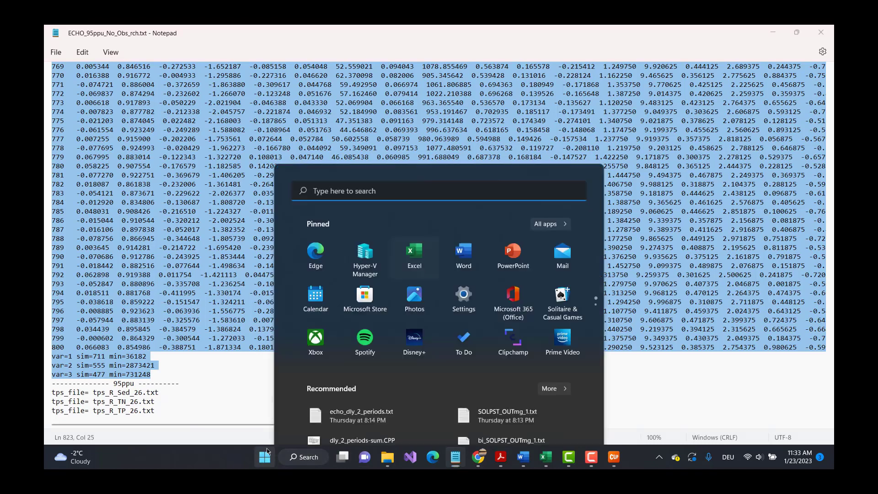
click(418, 154)
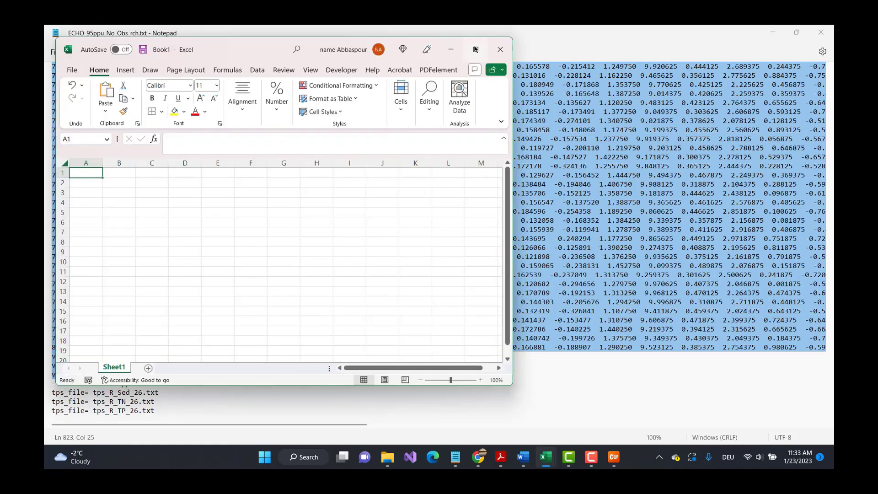
click(475, 49)
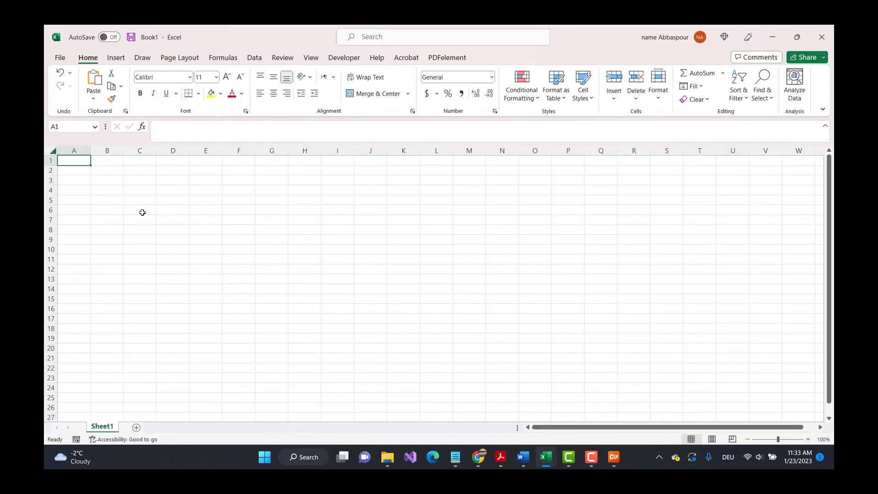
key(ctrl+v)
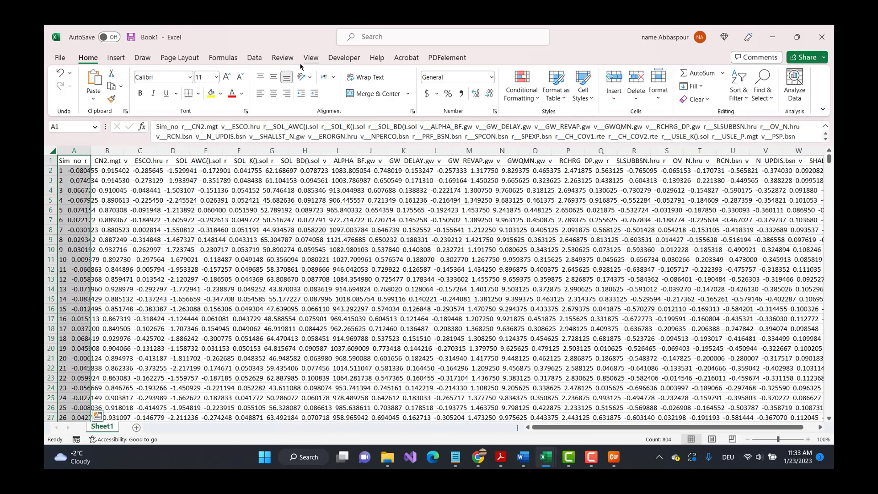
Split the pasted text in column A into separate columns with Text to Columns, using delimited data with Space added as a delimiter
click(255, 58)
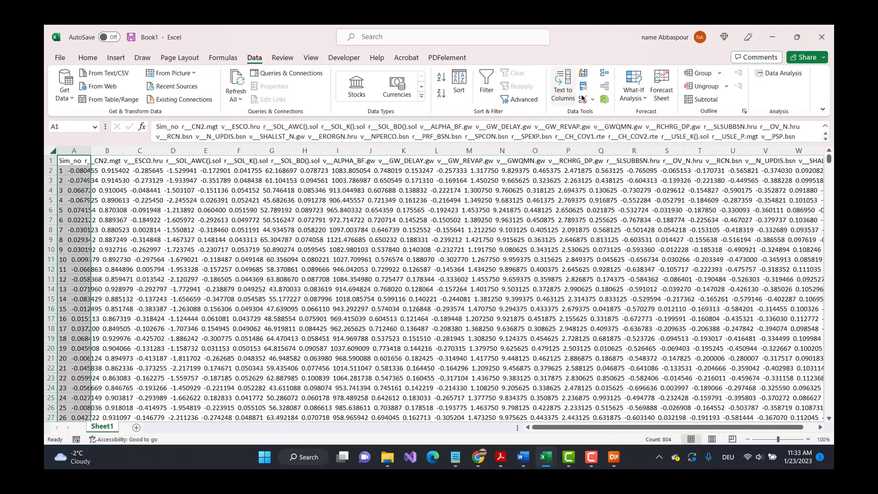
click(564, 92)
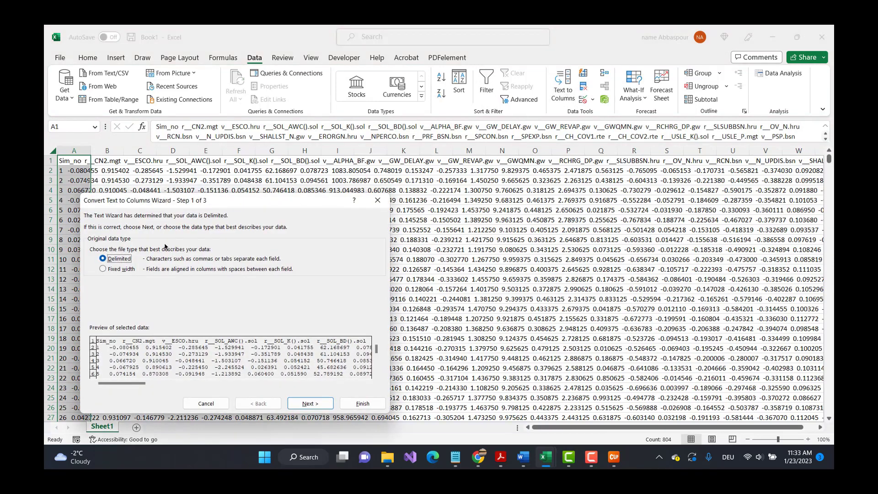
click(303, 397)
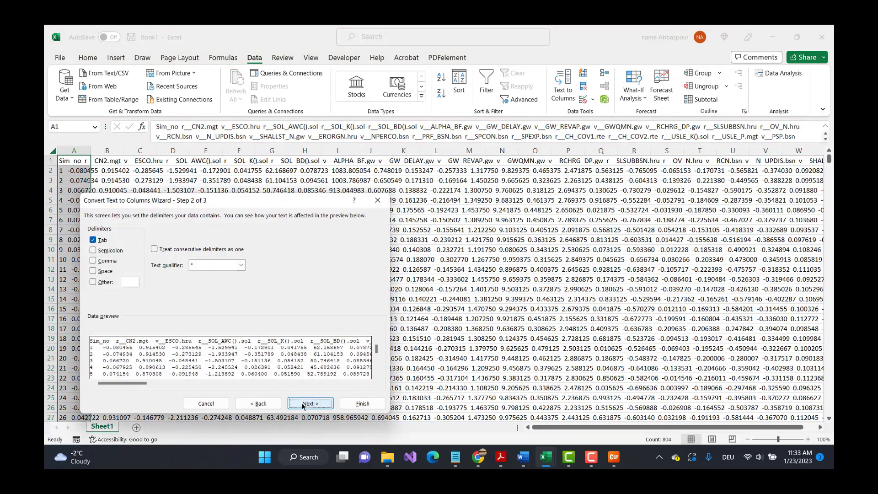
click(106, 270)
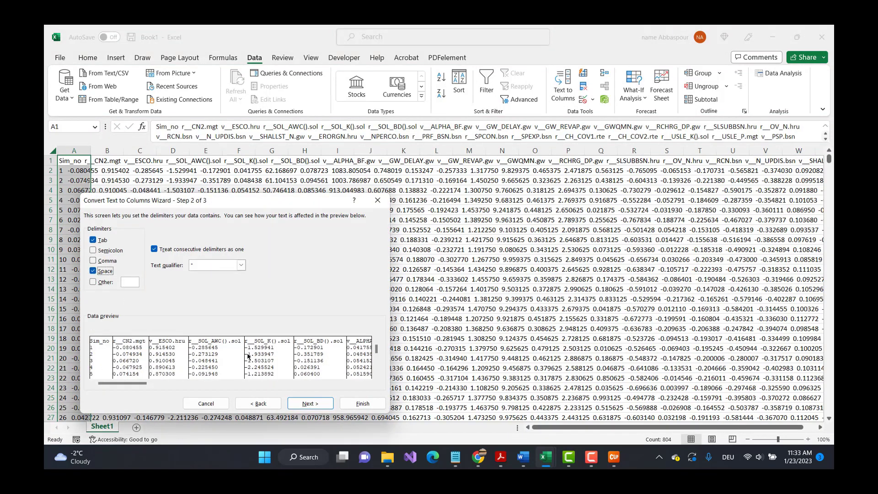
click(310, 403)
click(362, 404)
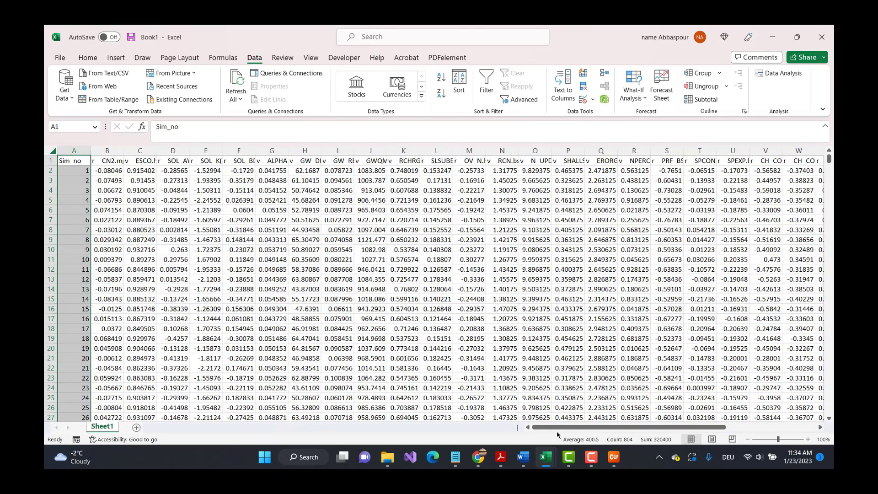
Fit the widths of columns AE to AH, from v__FILTERW.mgt to the last output column, to their contents
drag(559, 433, 760, 454)
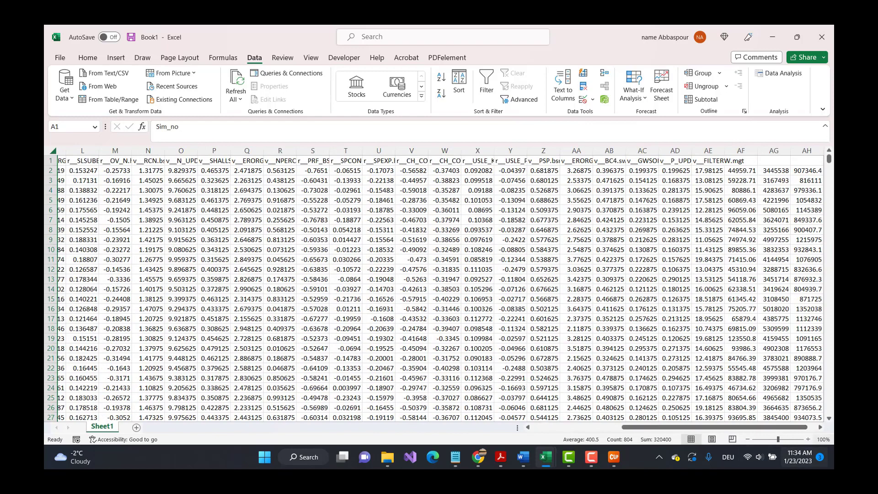
click(820, 427)
click(820, 428)
click(820, 428)
click(821, 428)
click(820, 428)
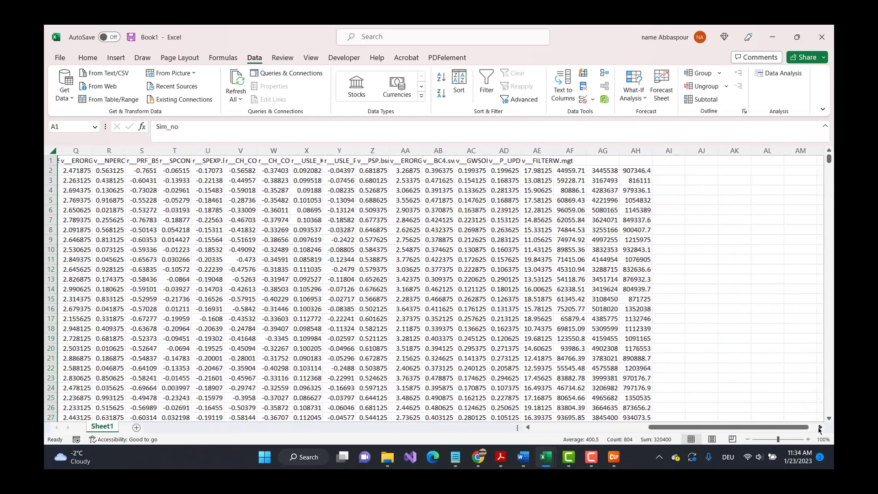
click(821, 427)
click(820, 428)
click(820, 428)
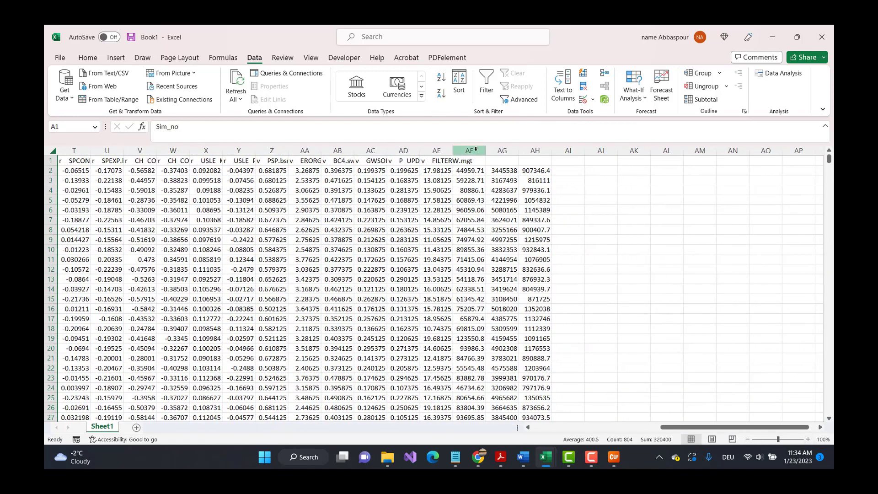
drag(453, 150, 575, 151)
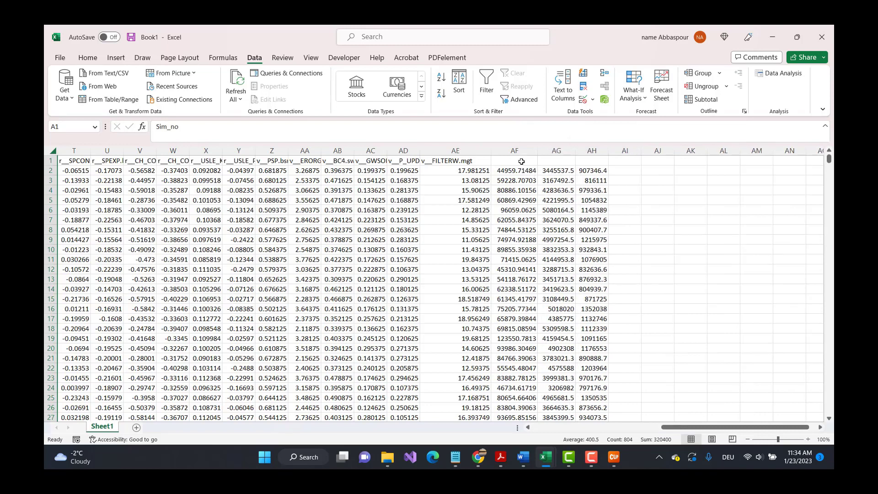
Label the three output columns by entering the headers Sed in AF1, TN in AG1 and TP in AH1
click(522, 162)
text(Sed)
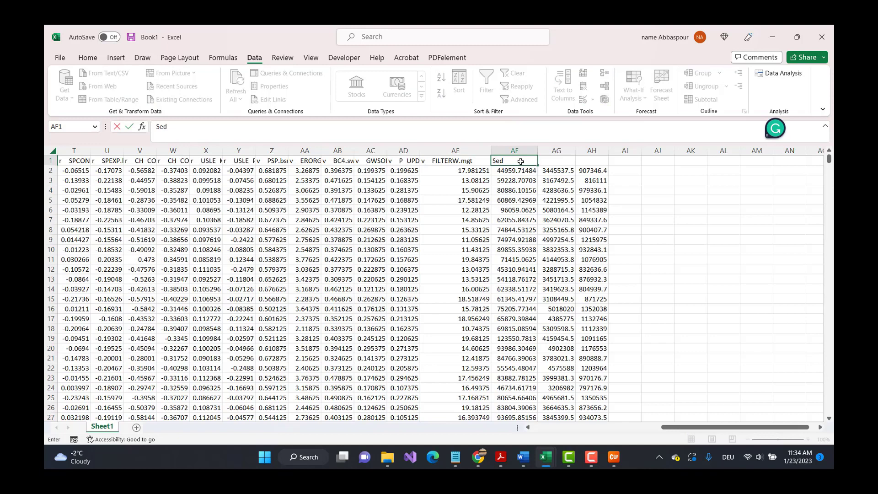
key(Tab)
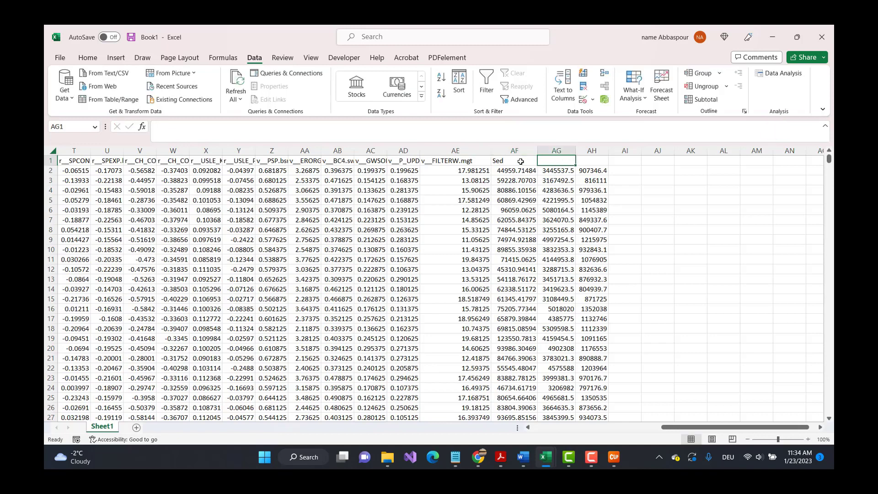
text(Nit)
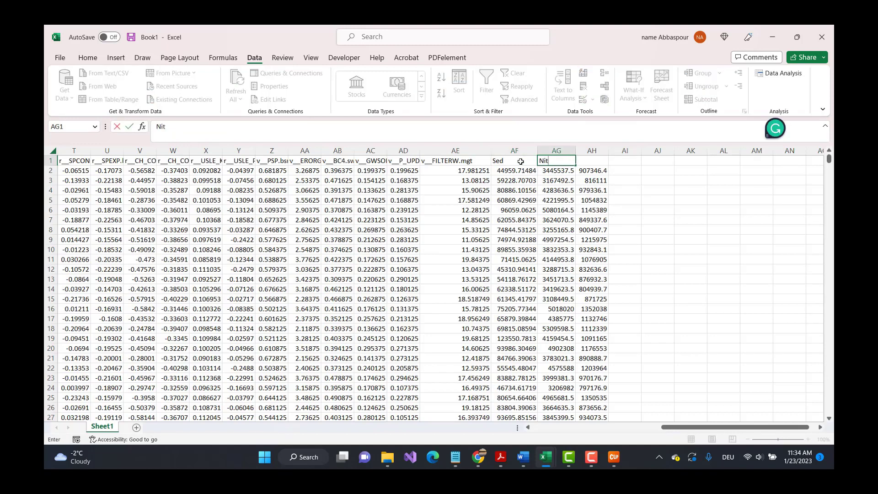
key(BackSpace)
key(BackSpace)
key(BackSpace)
text(TN)
key(Tab)
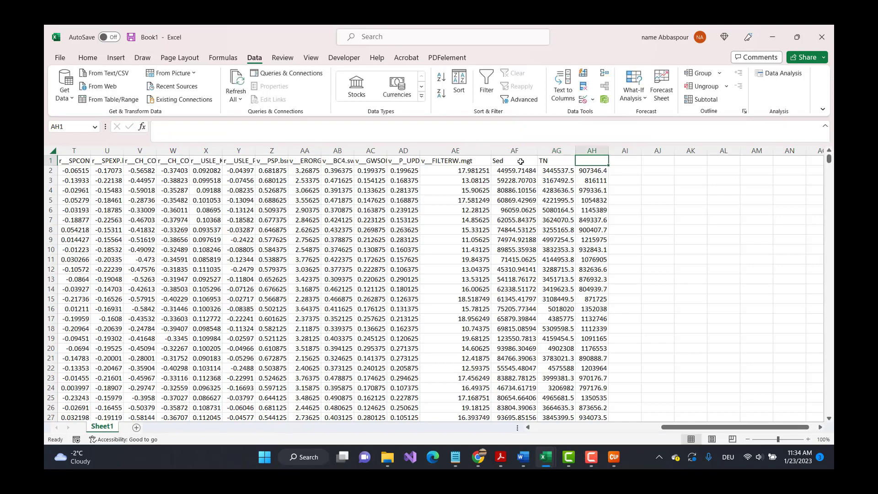
text(TP)
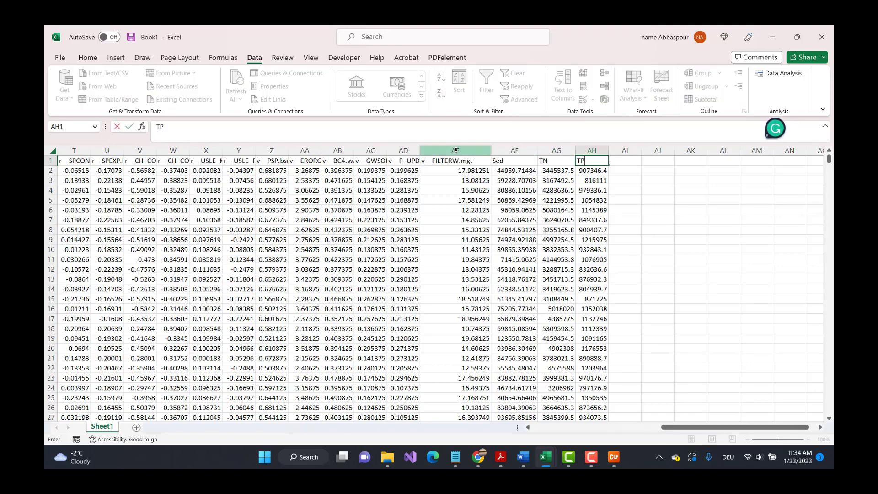
Fill columns AE to AH, covering v__FILTERW.mgt, Sed, TN and TP, with yellow
drag(457, 148, 593, 163)
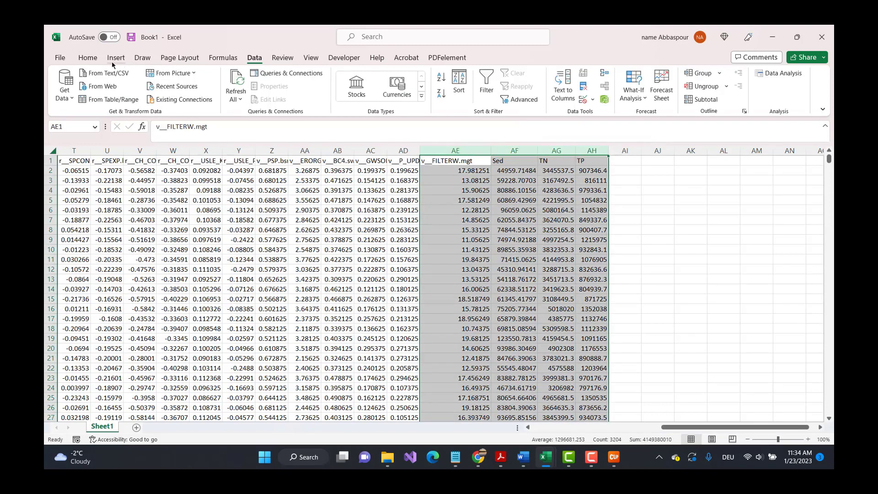
click(87, 57)
click(212, 94)
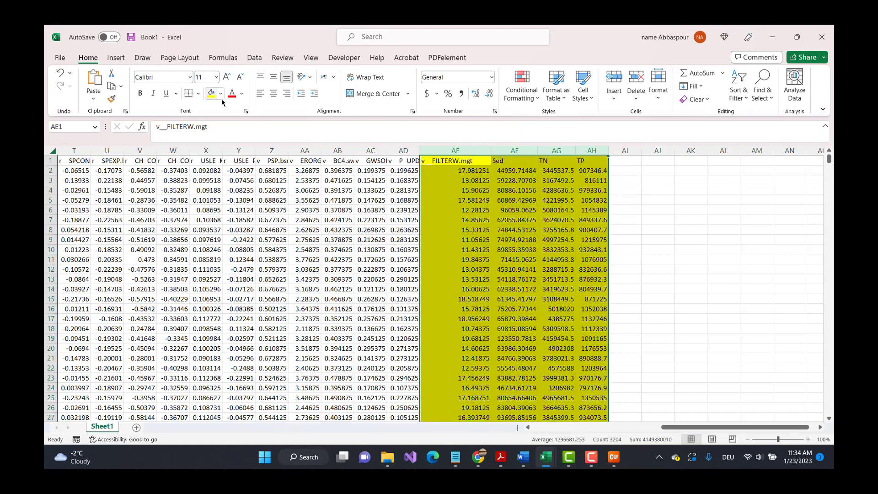
click(475, 240)
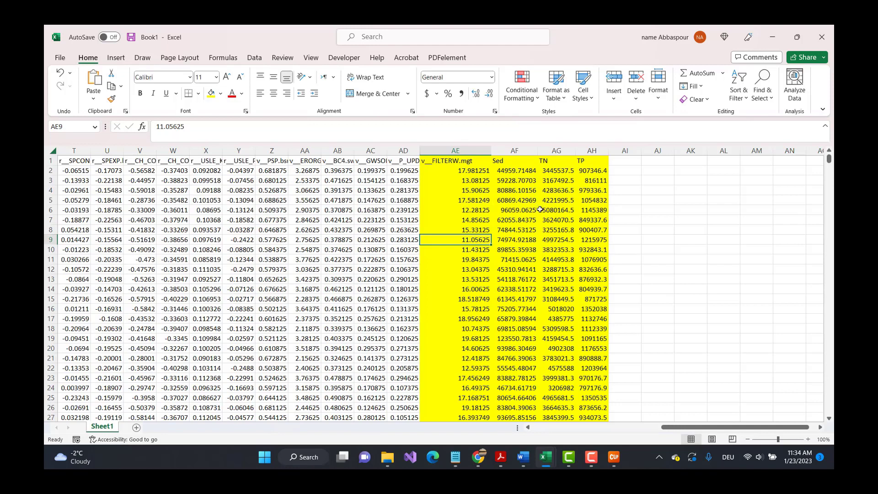
Copy columns AE to AH, holding v__FILTERW.mgt, Sed, TN and TP, into a new sheet starting at cell A1
click(438, 151)
drag(439, 151, 593, 146)
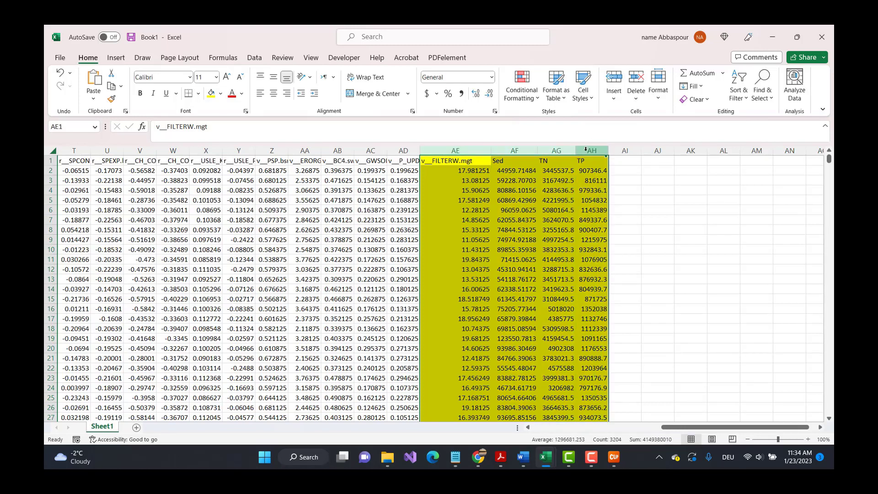
right_click(589, 154)
click(611, 193)
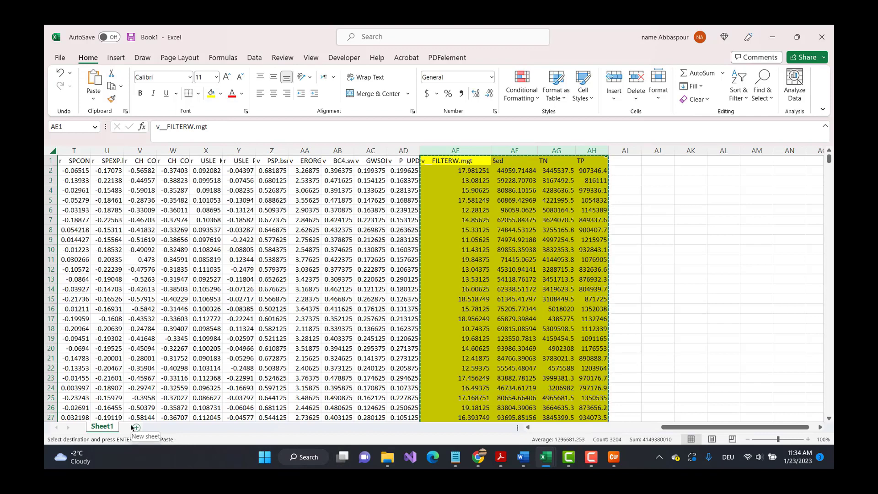
click(137, 428)
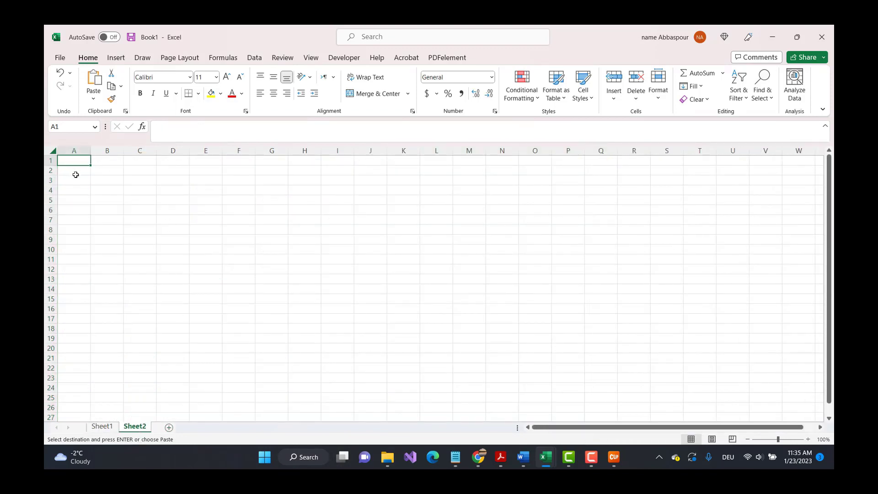
key(ctrl+v)
click(153, 200)
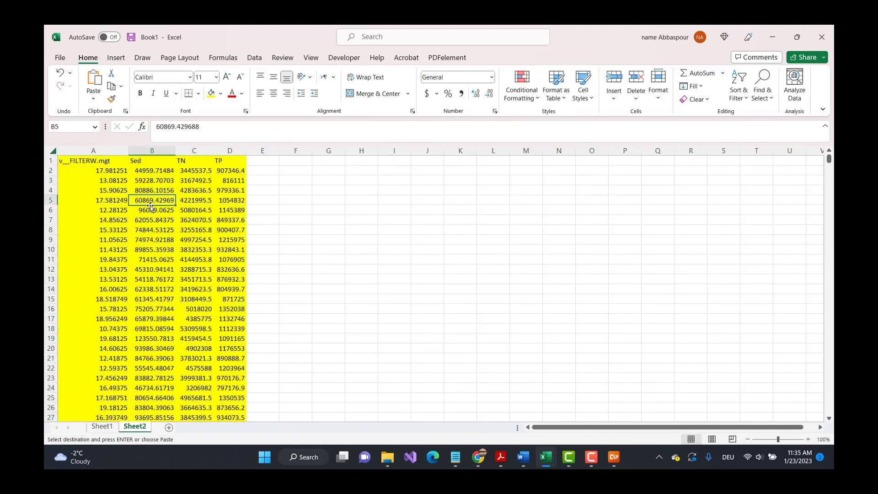
Sort the data in ascending order by the v__FILTERW.mgt column, expanding the selection to include the adjacent columns
click(93, 151)
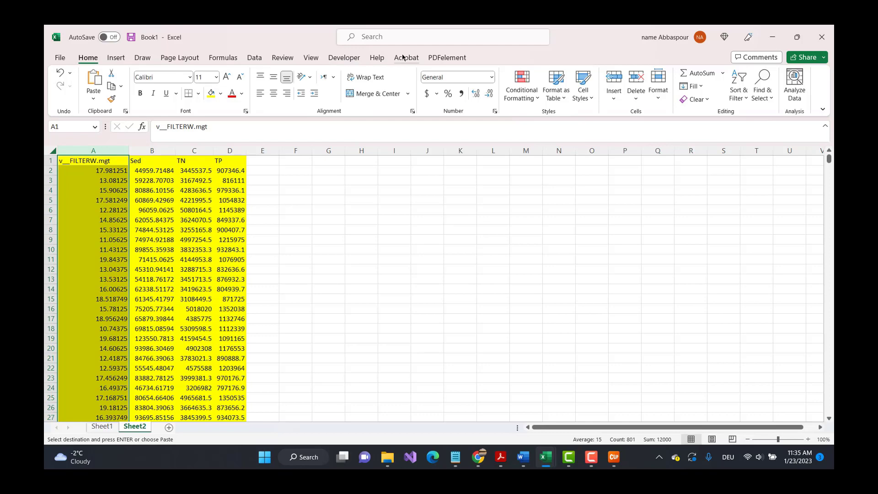
click(254, 58)
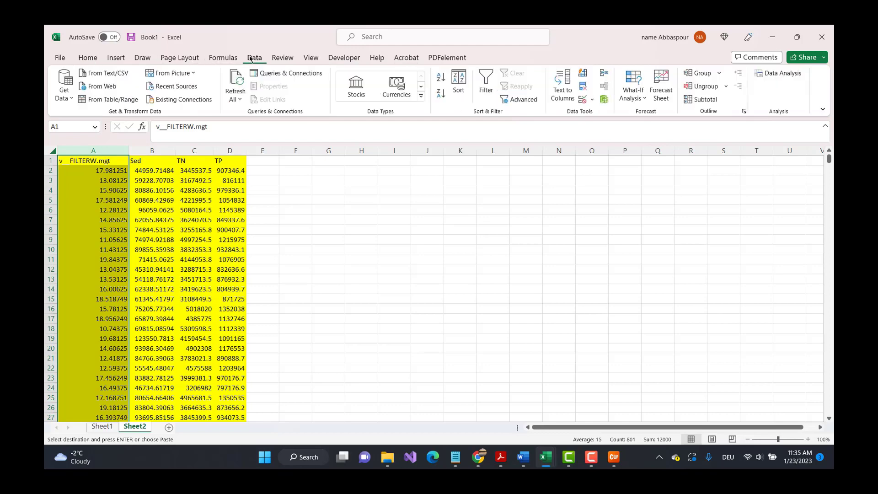
click(441, 77)
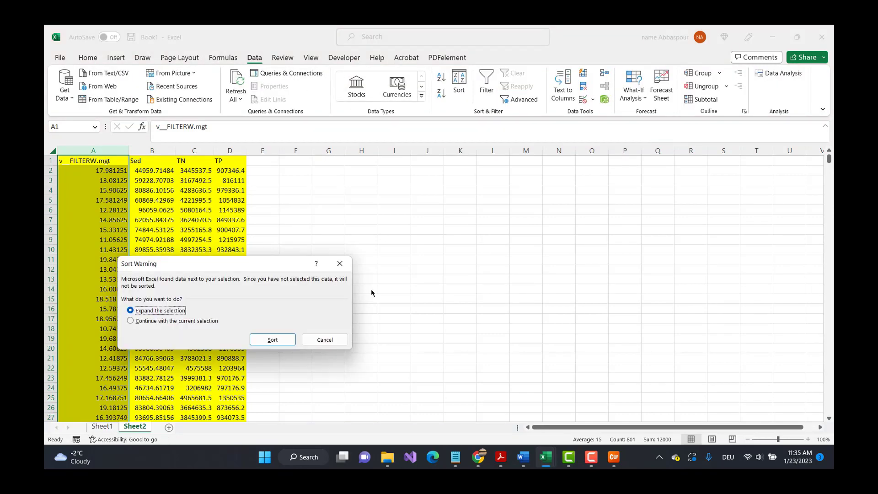
click(275, 340)
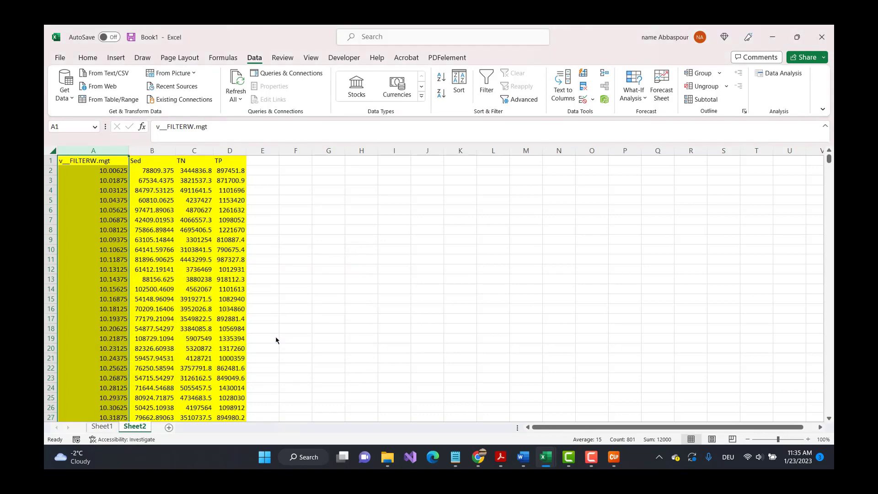
Format the v__FILTERW.mgt values in column A as Number with 0 decimal places
right_click(110, 152)
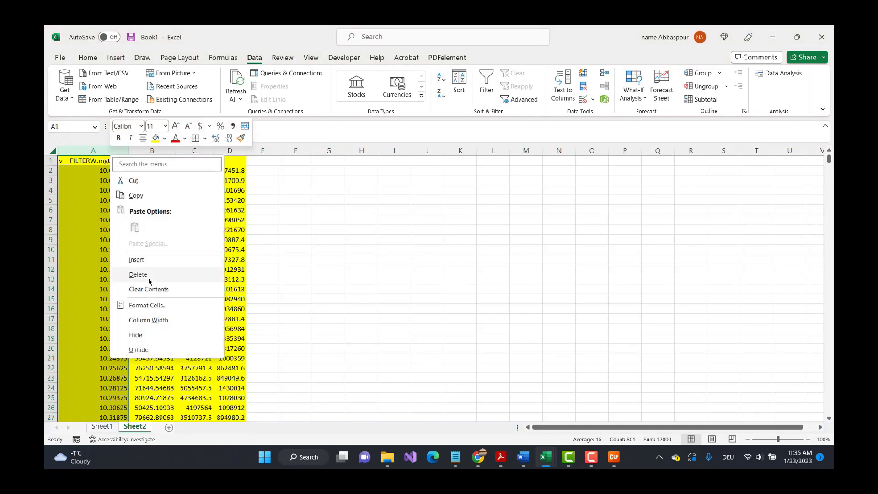
click(142, 306)
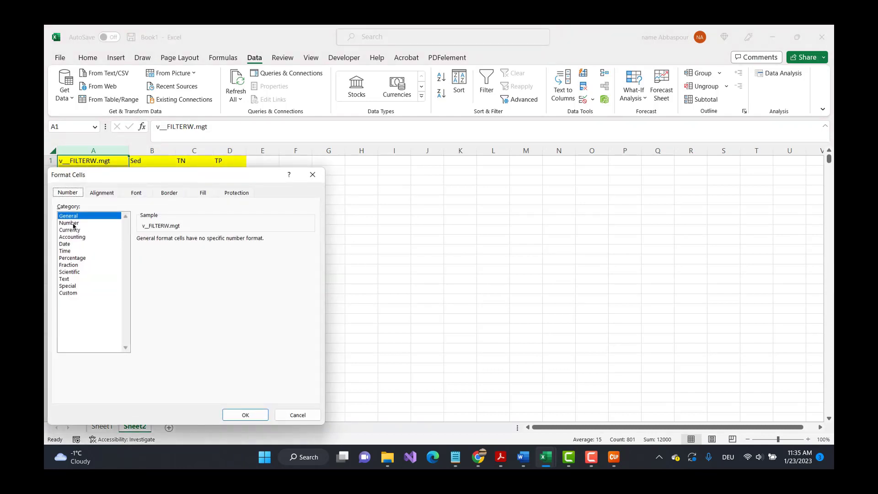
click(71, 223)
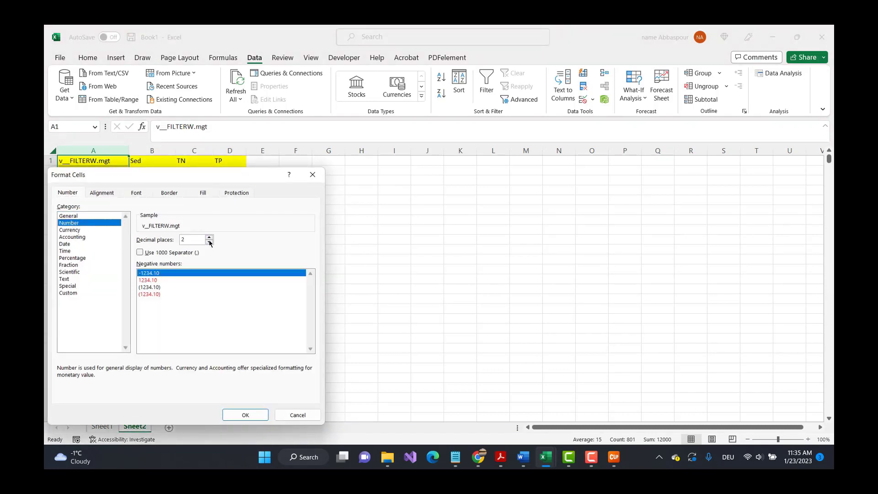
click(206, 246)
click(246, 416)
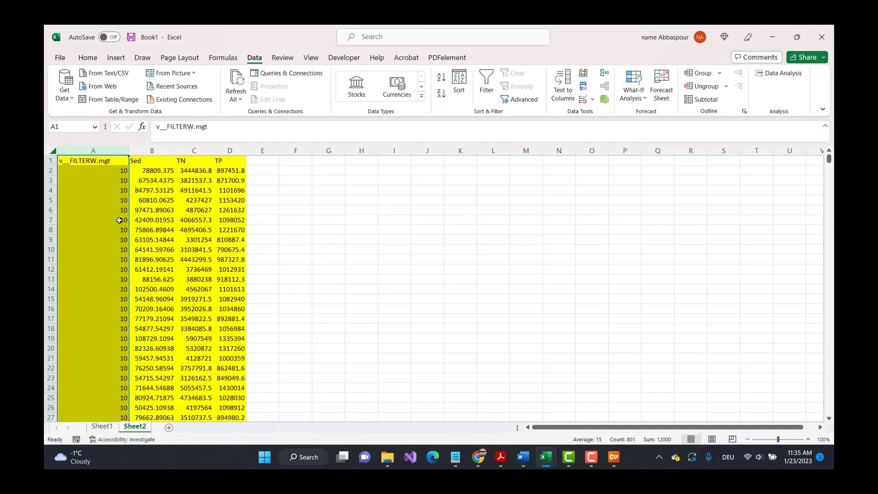
click(119, 220)
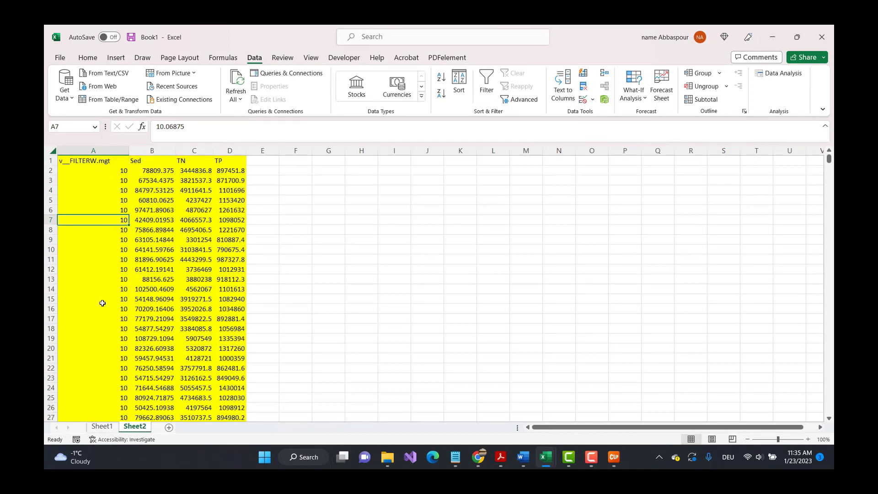
Enter a formula in E41 averaging the Sed values in B2:B41 for filter width 10, accepting the correction to AVERAGE
scroll(120, 281, down, 8)
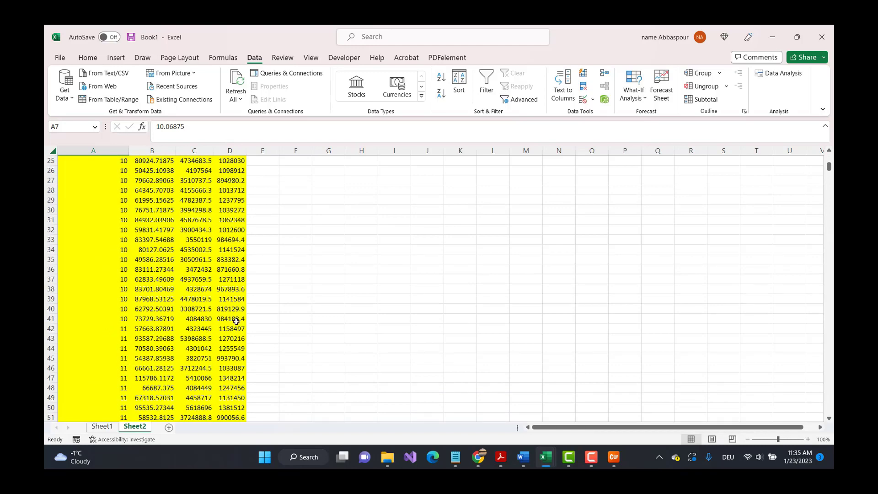
scroll(167, 377, down, 2)
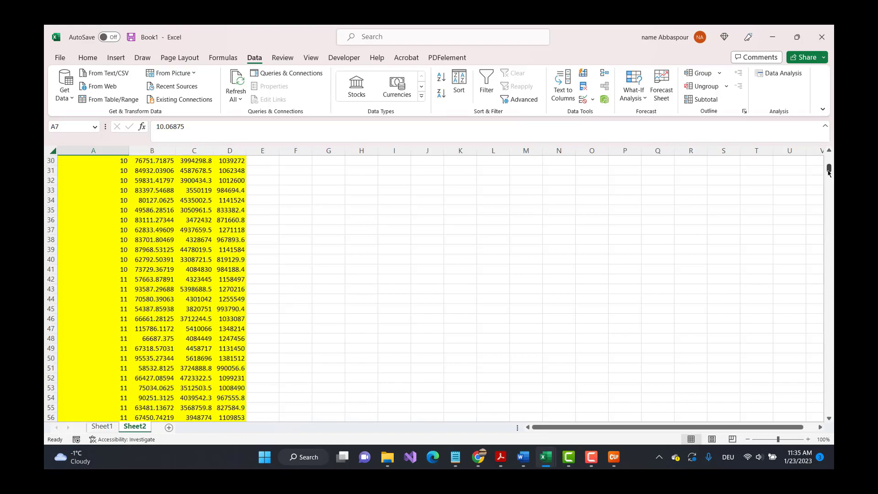
drag(829, 173, 812, 425)
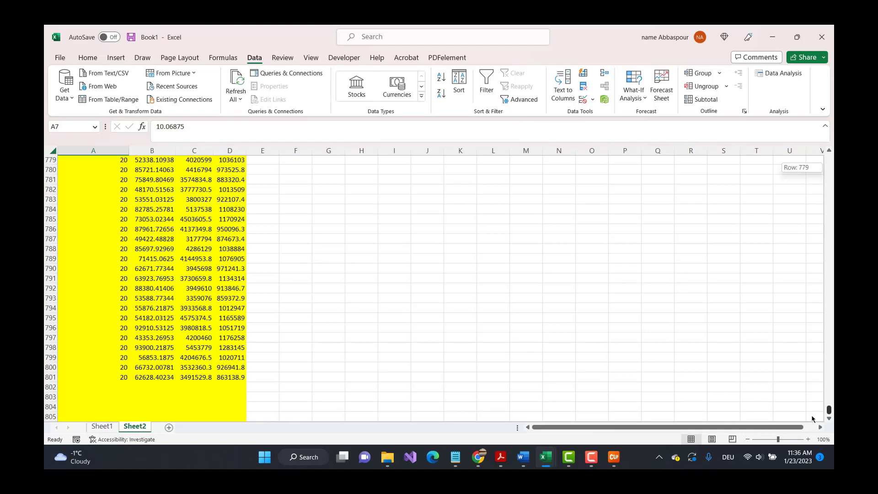
drag(811, 379, 810, 173)
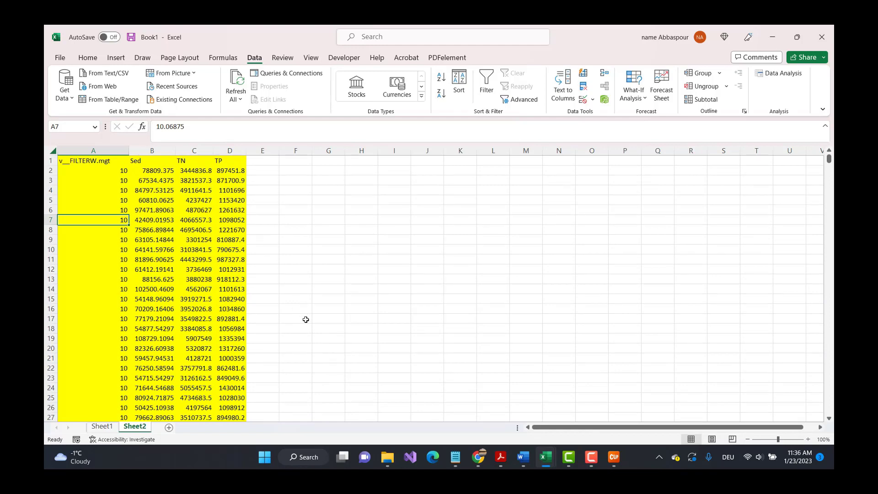
scroll(306, 321, down, 2)
scroll(312, 333, down, 5)
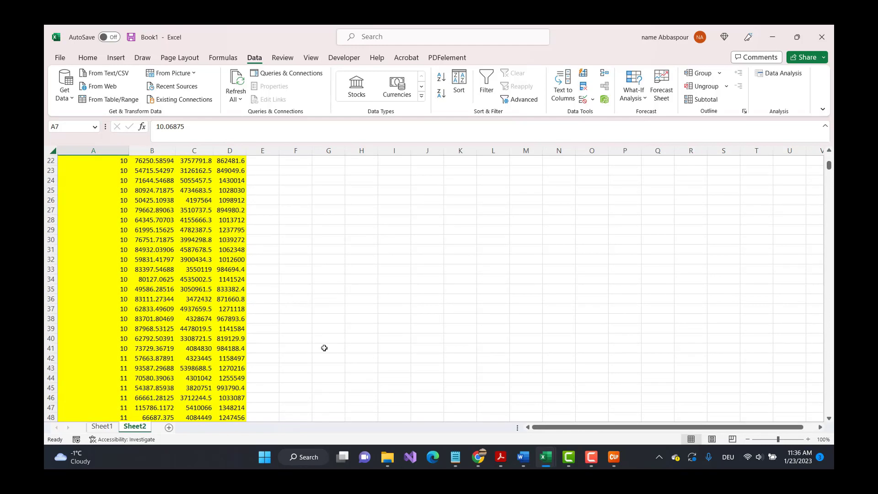
click(144, 351)
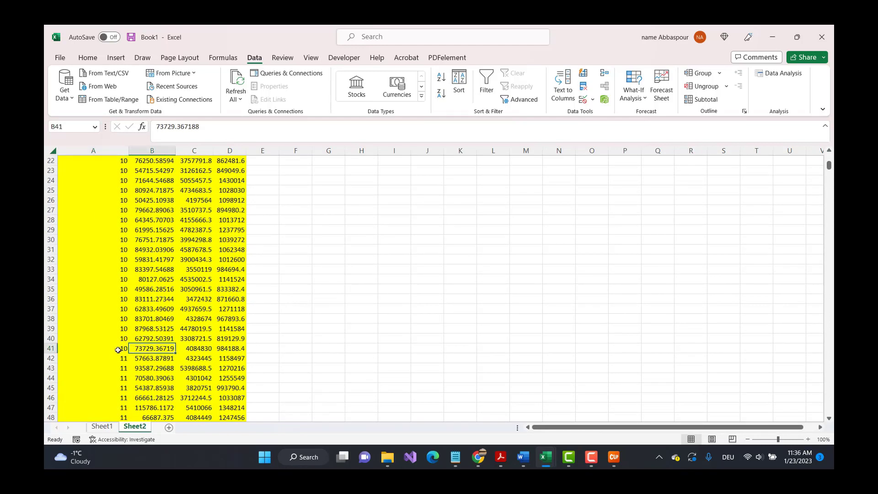
click(261, 346)
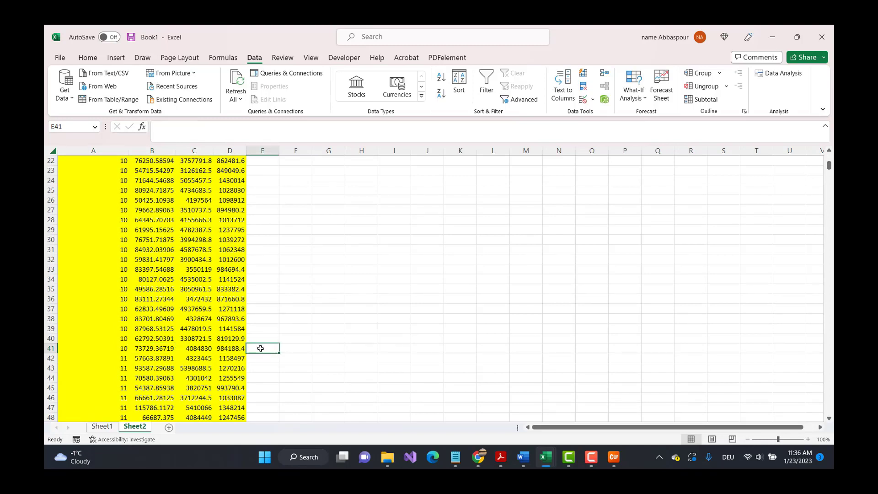
text(=avg)
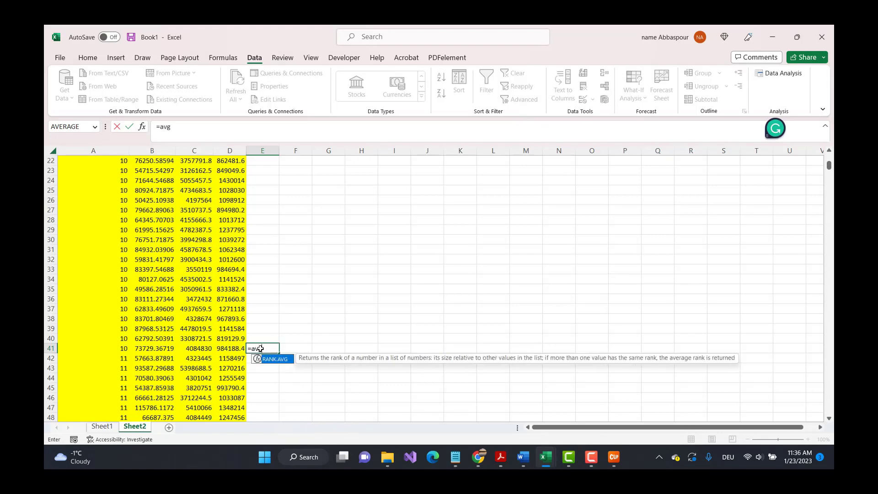
text(()
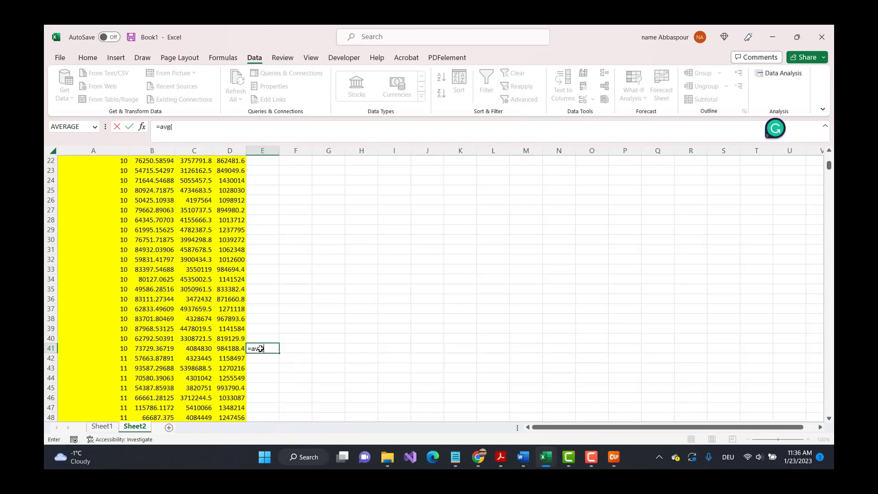
key(Left)
key(Left)
key(Left)
key(shift+Up)
key(shift+Up)
key(shift+Up)
key(shift+Up)
key(shift+Up)
key(shift+Up)
key(shift+Up)
key(shift+Up)
key(shift+Up)
key(shift+Up)
key(shift+Up)
key(shift+Up)
key(shift+Up)
key(shift+Up)
key(shift+Up)
key(shift+Up)
key(shift+Up)
key(shift+Up)
key(shift+Up)
key(shift+Up)
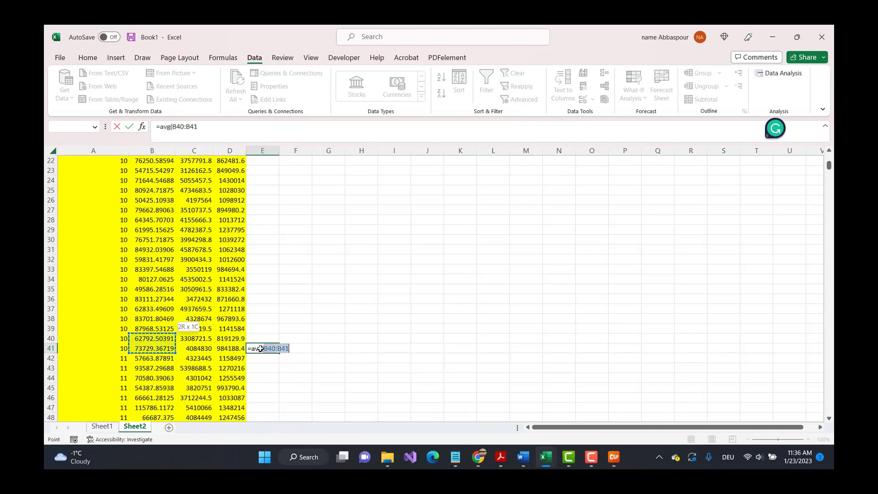
key(shift+Down)
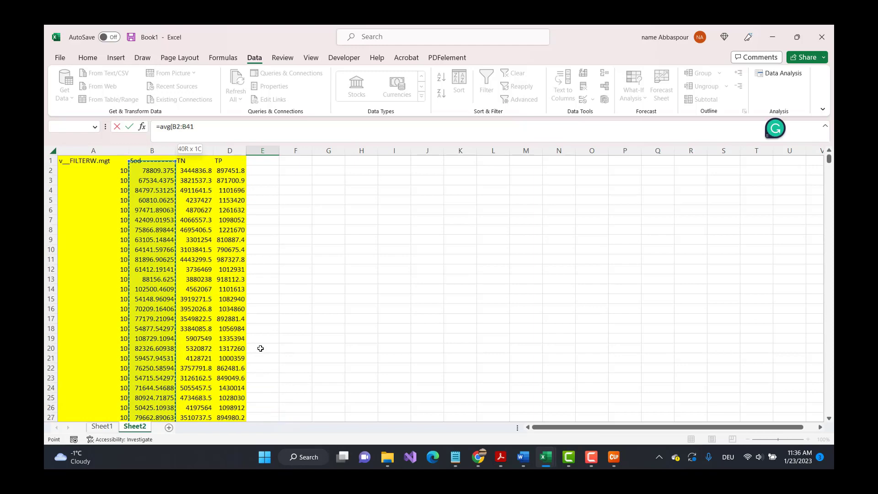
key(Return)
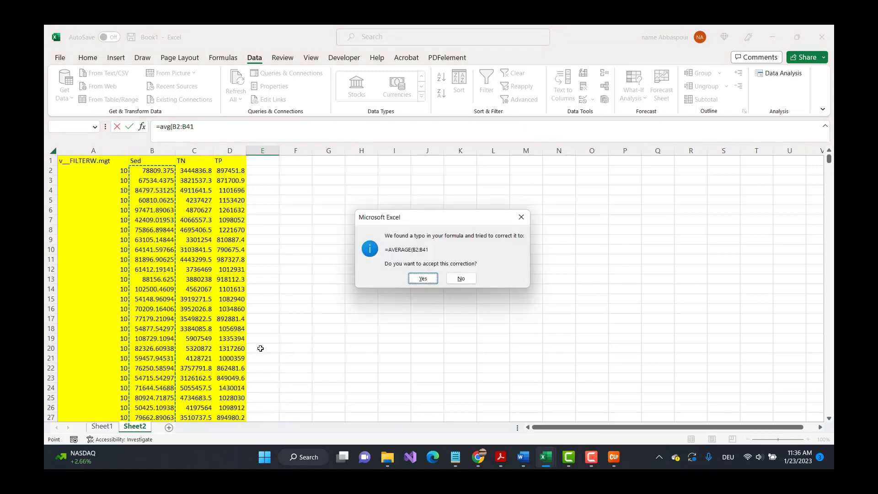
key(Return)
key(Right)
key(Left)
key(Up)
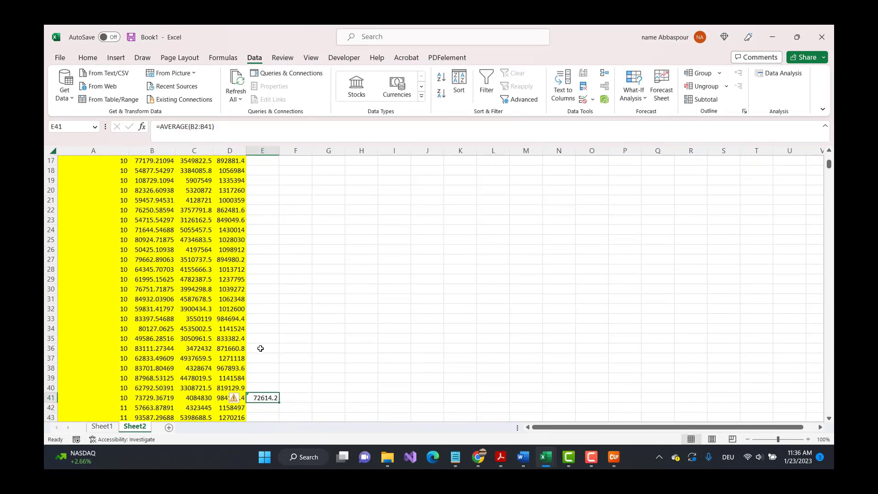
Copy the average formula from E41 to F41 and G41 for the TN and TP values of filter width 10
key(ctrl+c)
key(Right)
key(shift+Right)
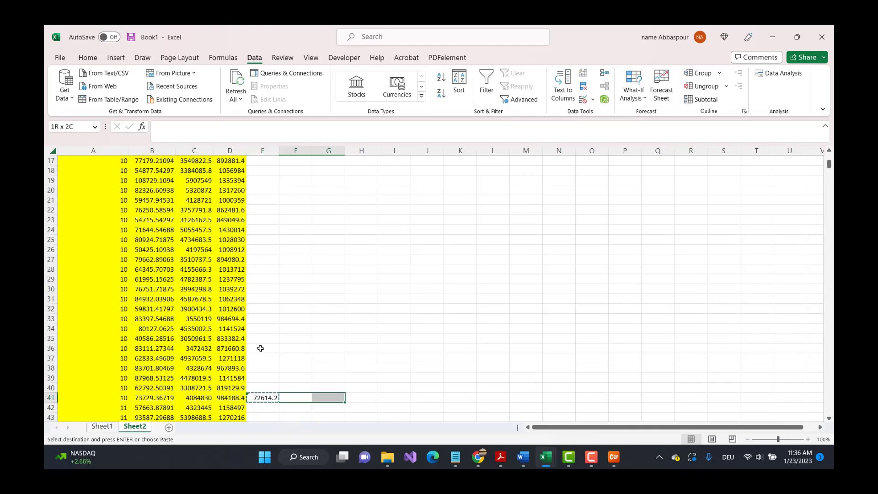
key(ctrl+v)
key(Down)
key(Down)
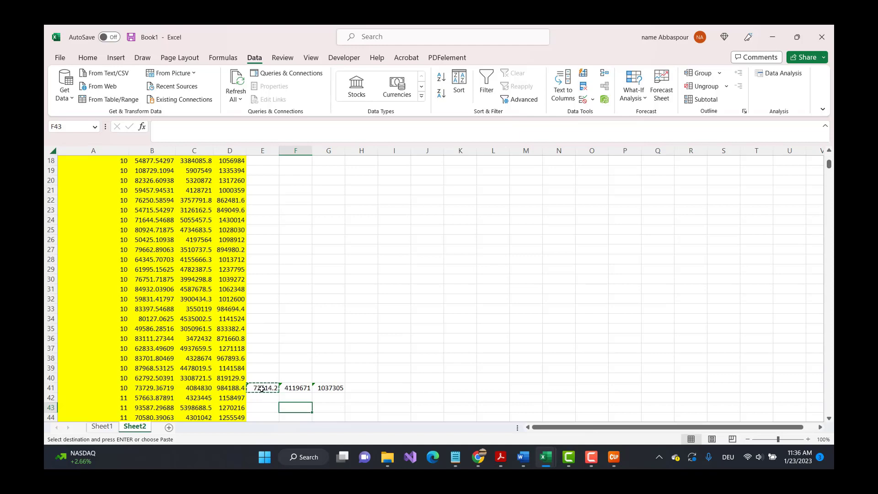
Enter a formula in E121 averaging the Sed values in B42:B121 for filter width 11, accepting the correction to AVERAGE
scroll(261, 392, down, 1)
scroll(261, 392, down, 2)
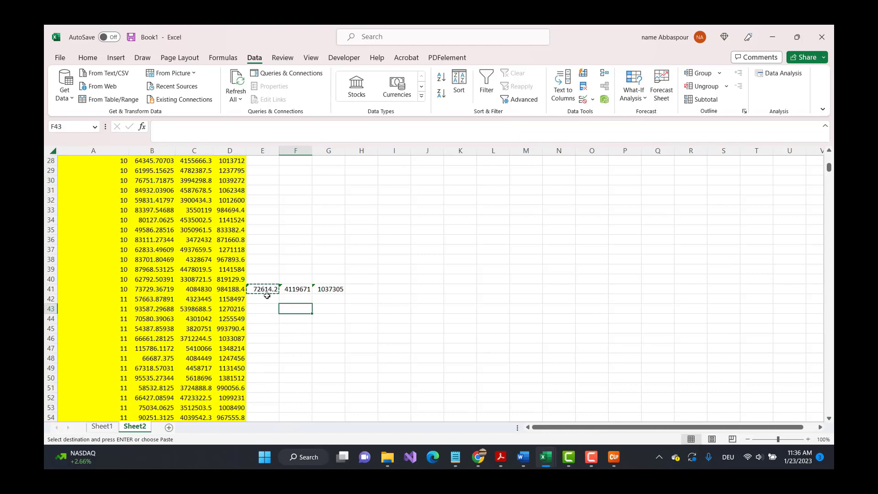
scroll(273, 309, down, 2)
scroll(273, 309, down, 8)
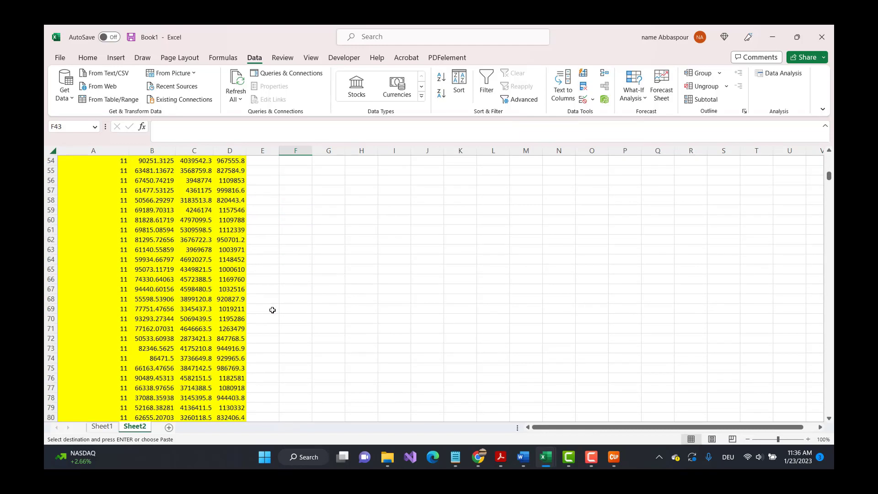
scroll(272, 316, down, 10)
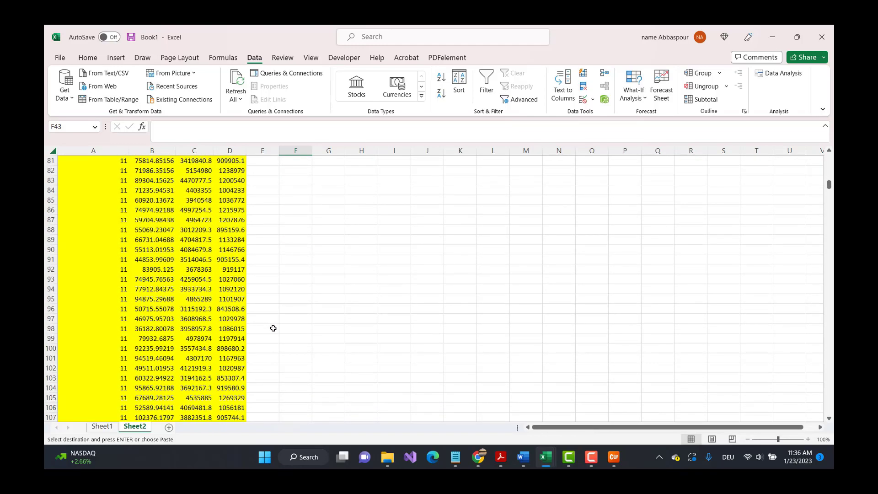
scroll(272, 335, down, 5)
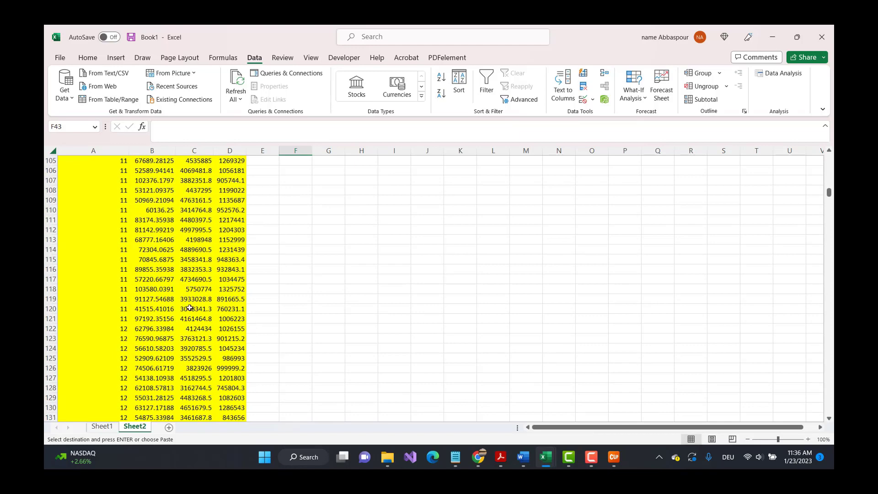
click(265, 319)
text(=)
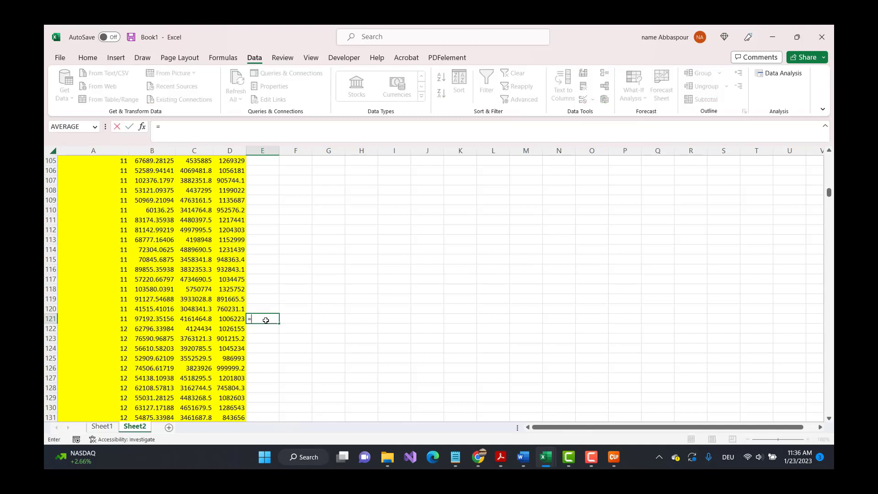
text(avg()
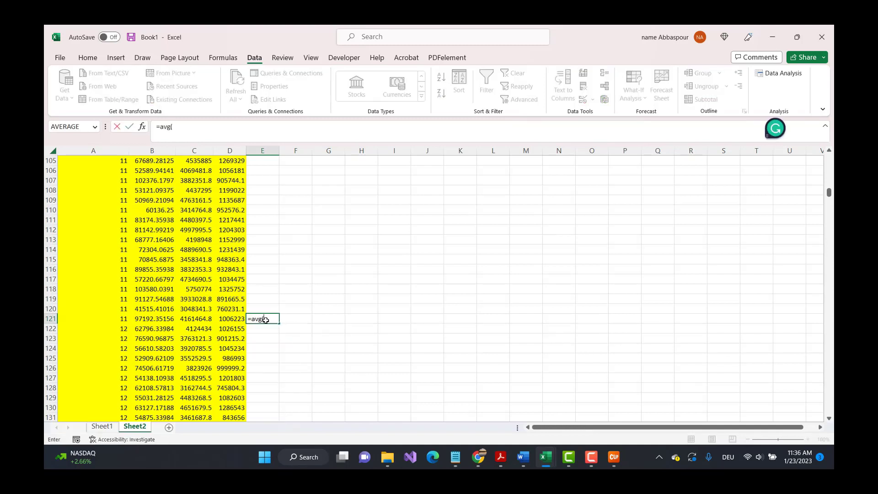
key(Left)
key(Left)
key(Left)
key(shift+Up)
key(shift+Up)
key(shift+Up)
key(shift+Up)
key(shift+Up)
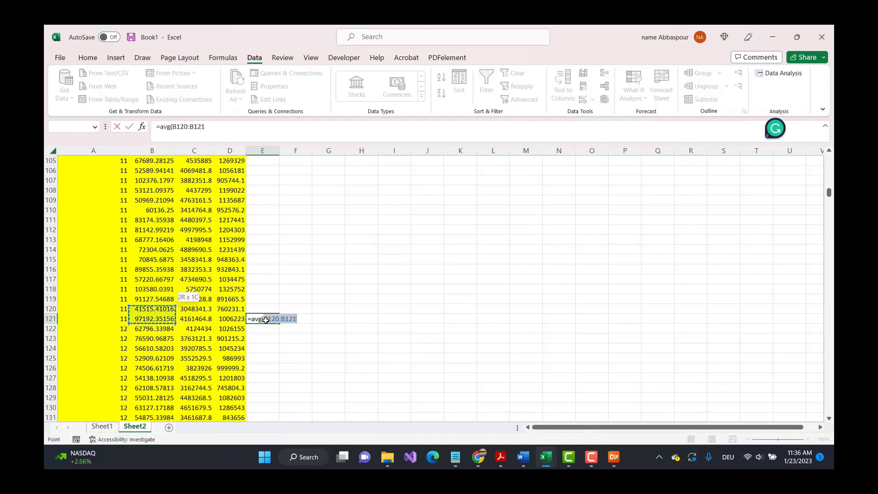
key(shift+Up)
key(shift+Up)
key(shift+Up)
key(shift+Up)
key(shift+Up)
key(shift+Up)
key(shift+Up)
key(shift+Up)
key(shift+Up)
key(shift+Up)
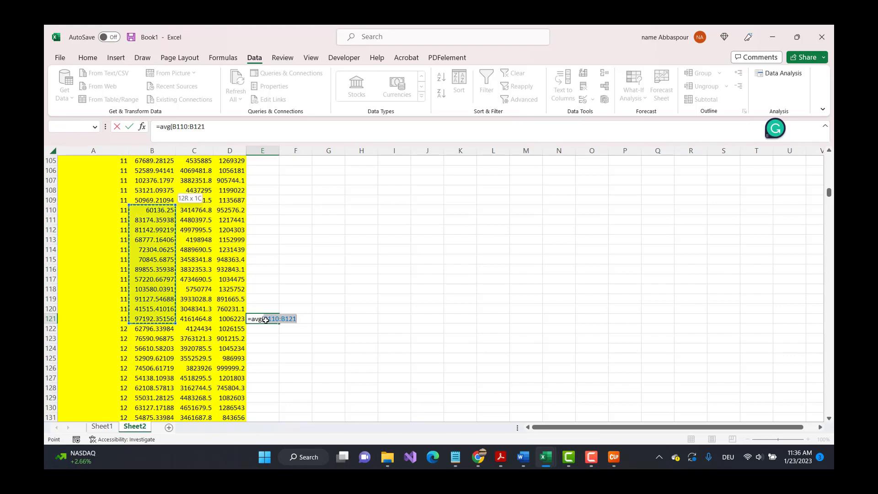
key(shift+Up)
key(shift+Up)
key(shift+Up)
key(shift+Up)
key(shift+Up)
key(shift+Up)
key(shift+Up)
key(shift+Up)
key(shift+Up)
key(shift+Up)
key(shift+Up)
key(shift+Up)
key(shift+Up)
key(shift+Up)
key(shift+Up)
key(shift+Up)
key(shift+Up)
key(shift+Up)
key(shift+Up)
key(shift+Up)
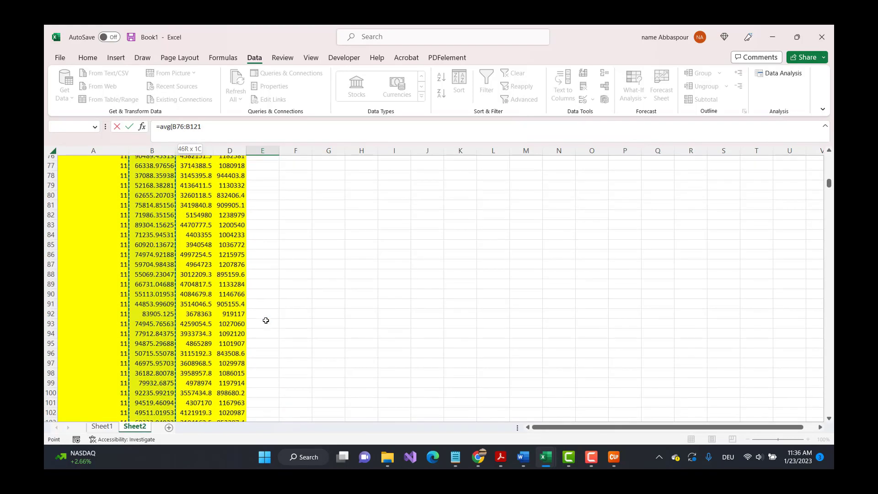
key(shift+Up)
key(shift+Up)
key(shift+Up)
key(shift+Up)
key(shift+Up)
key(shift+Up)
key(shift+Up)
key(shift+Up)
key(shift+Up)
key(shift+Up)
key(shift+Up)
key(shift+Up)
key(shift+Up)
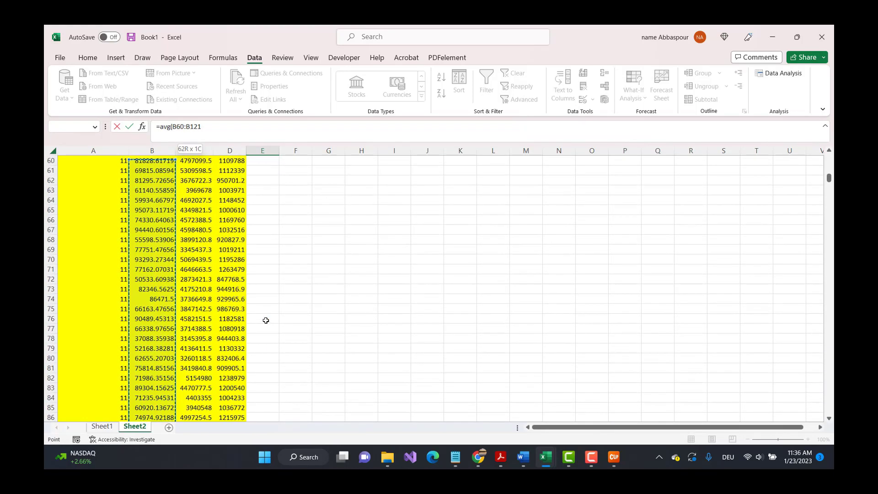
key(shift+Up)
key(shift+Up)
key(shift+Up)
key(shift+Up)
key(shift+Up)
key(shift+Up)
key(shift+Up)
key(shift+Up)
key(shift+Up)
key(shift+Up)
key(shift+Up)
key(shift+Up)
key(shift+Up)
key(shift+Up)
key(shift+Up)
key(shift+Up)
key(shift+Up)
key(shift+Up)
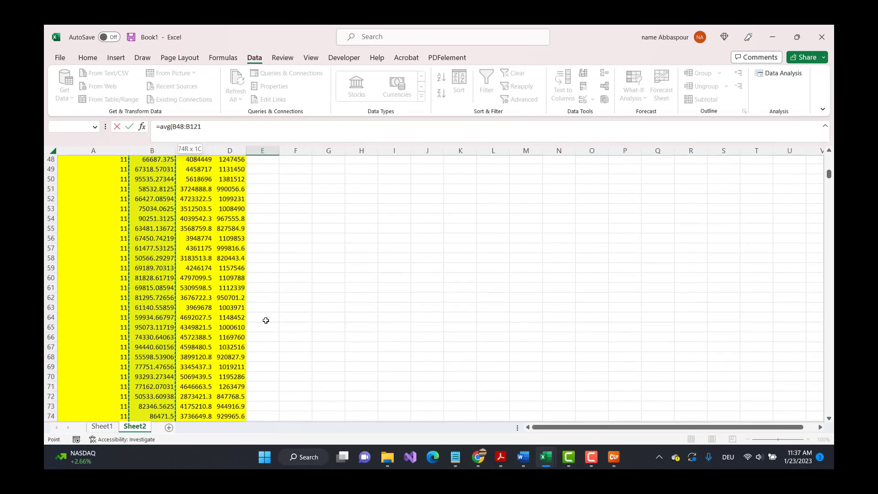
key(shift+Up)
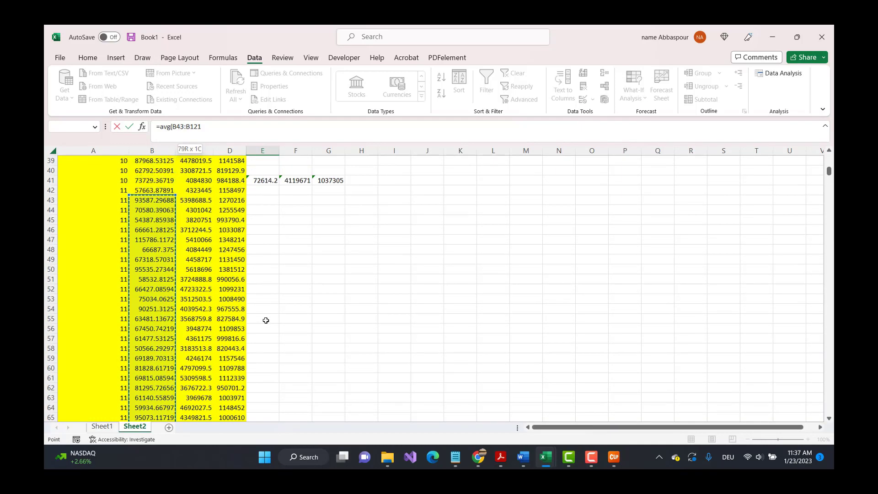
key(Return)
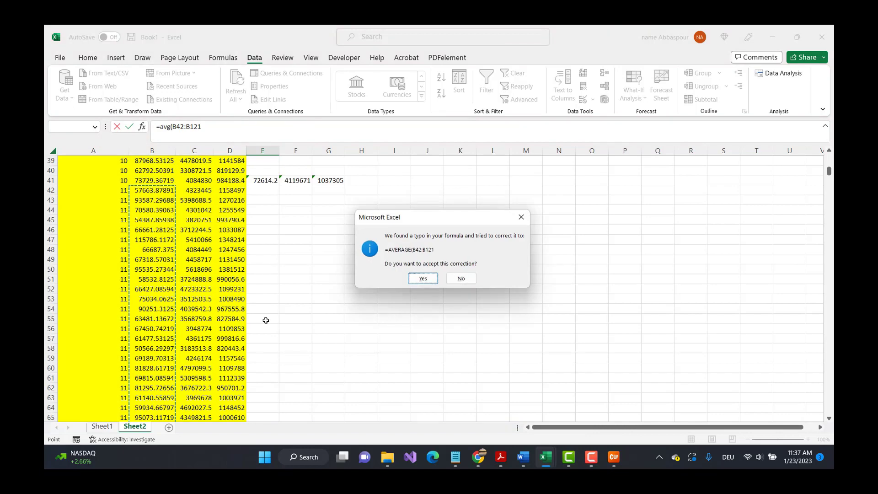
key(Return)
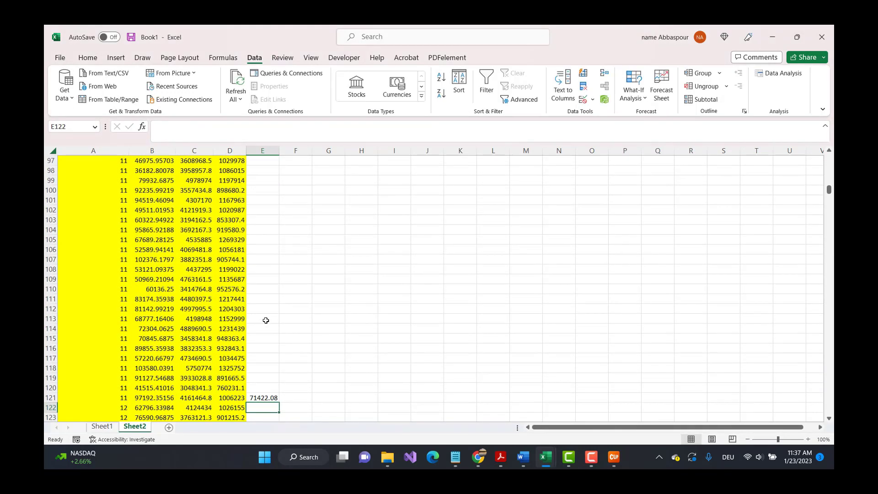
Copy the average formula from E121 to F121 and G121 for the TN and TP values of filter width 11
key(Up)
key(ctrl+c)
key(Right)
key(shift+Right)
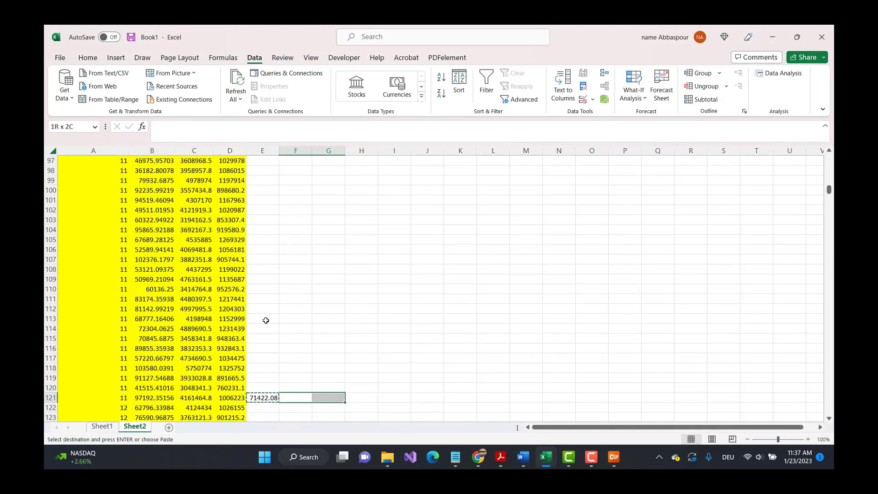
key(ctrl+v)
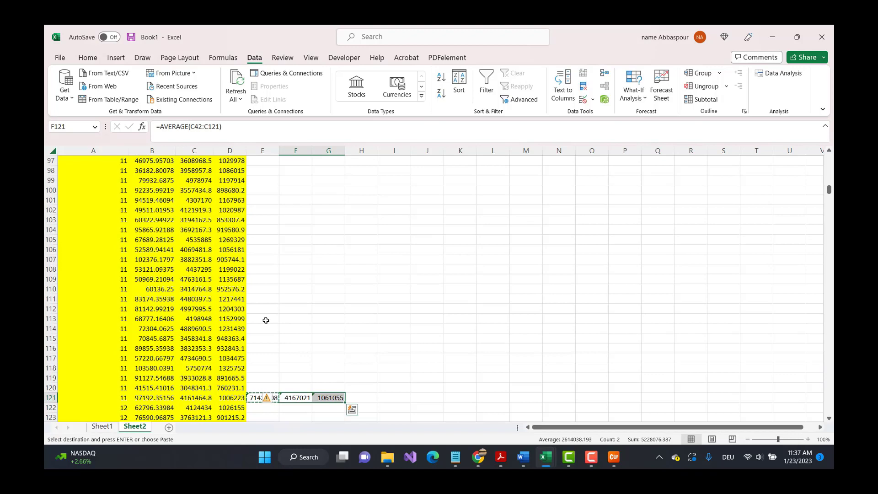
click(309, 348)
scroll(306, 375, down, 2)
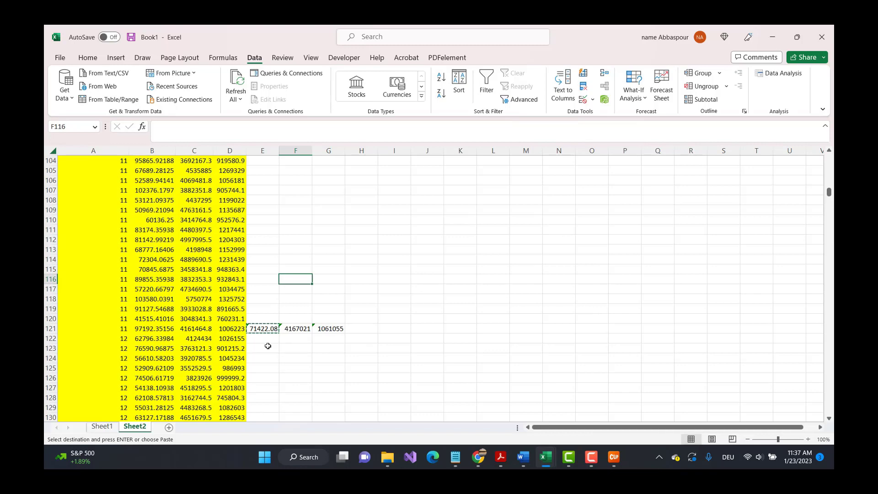
scroll(270, 348, down, 2)
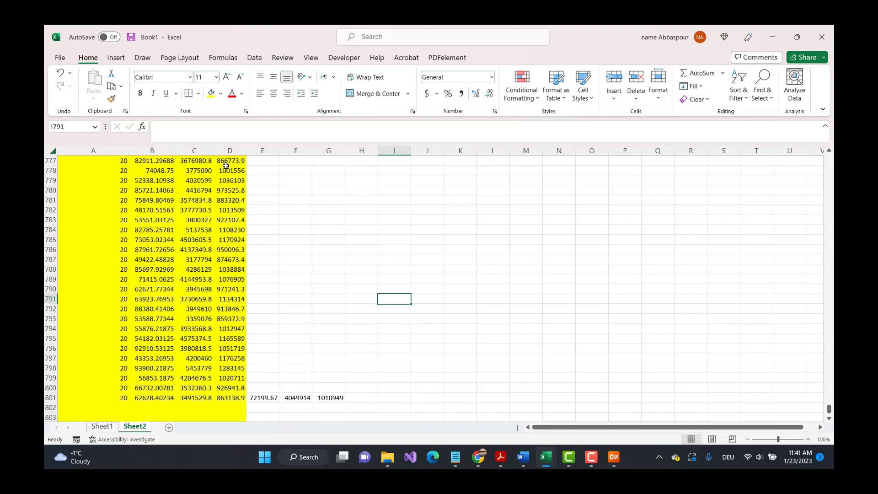
Copy the average columns E to G of Sheet2 and paste them as values only into a new sheet, starting at column A
drag(274, 151, 326, 153)
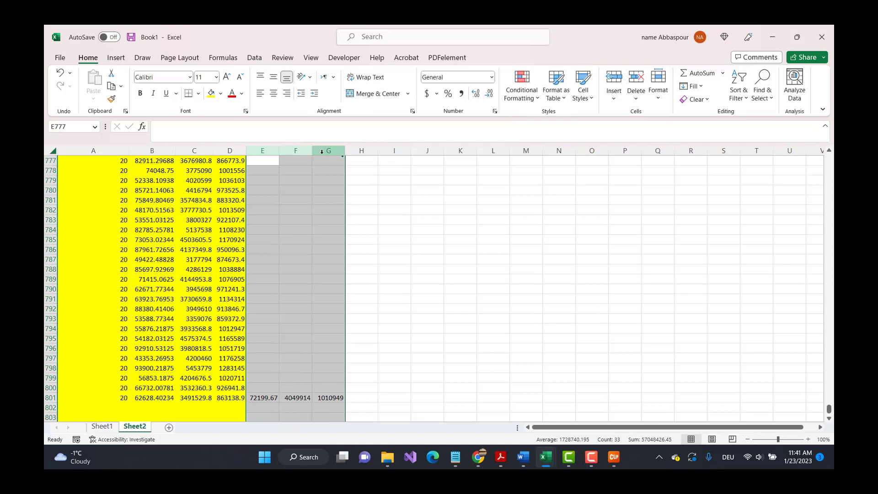
right_click(322, 152)
click(344, 194)
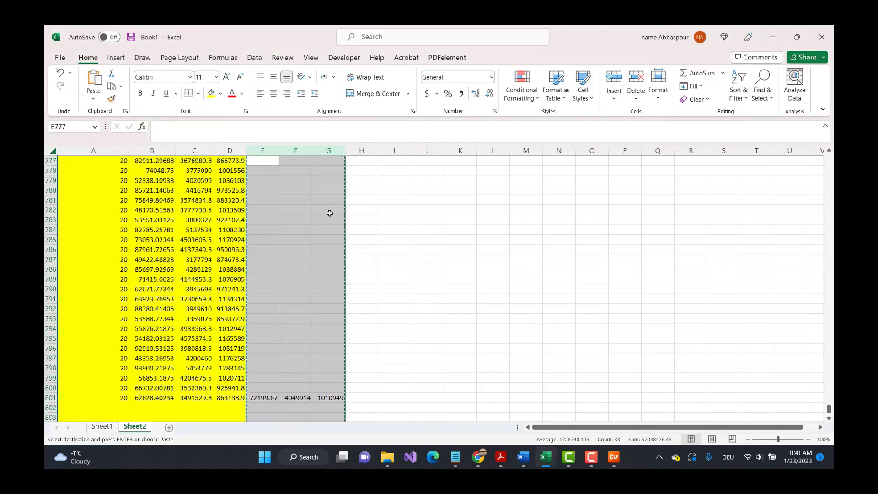
click(169, 427)
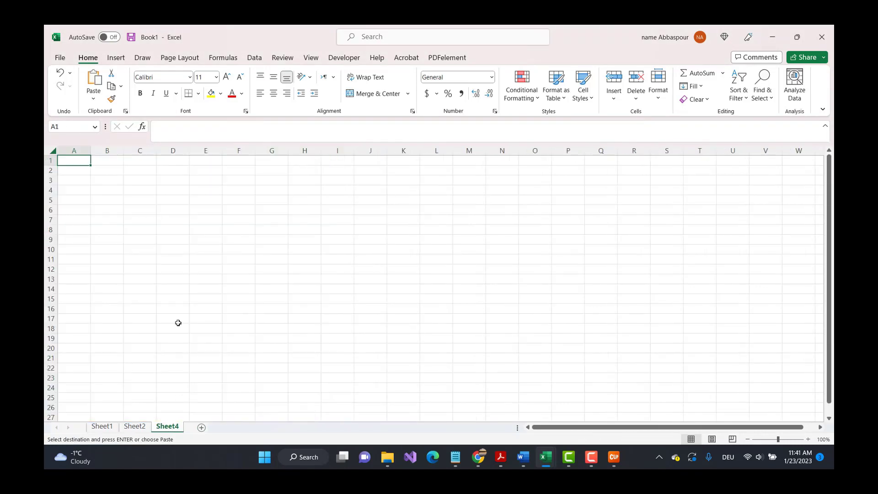
click(65, 150)
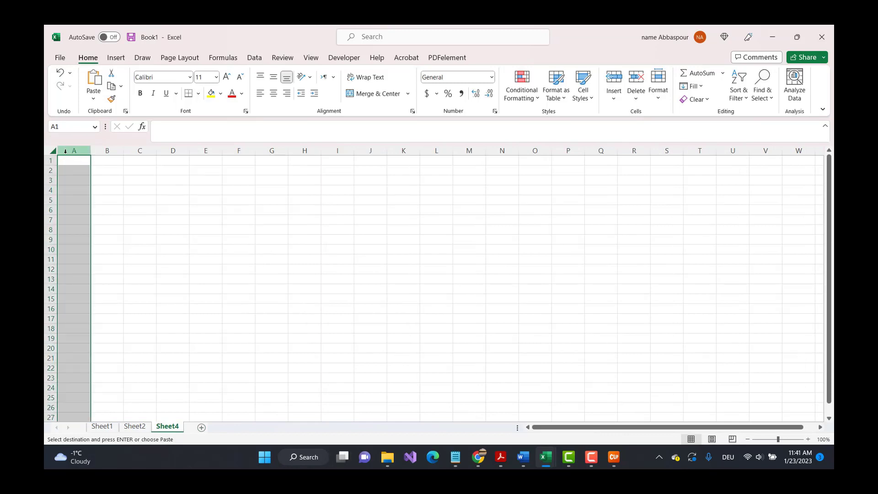
right_click(66, 155)
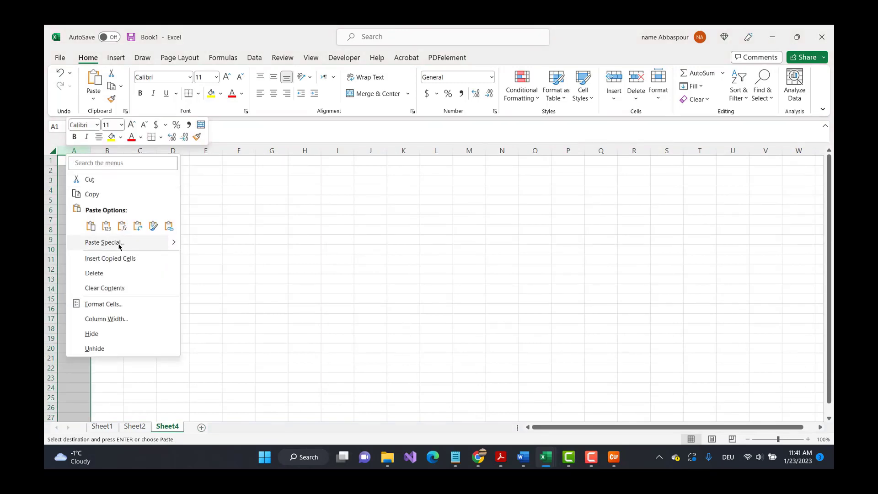
click(105, 243)
click(73, 224)
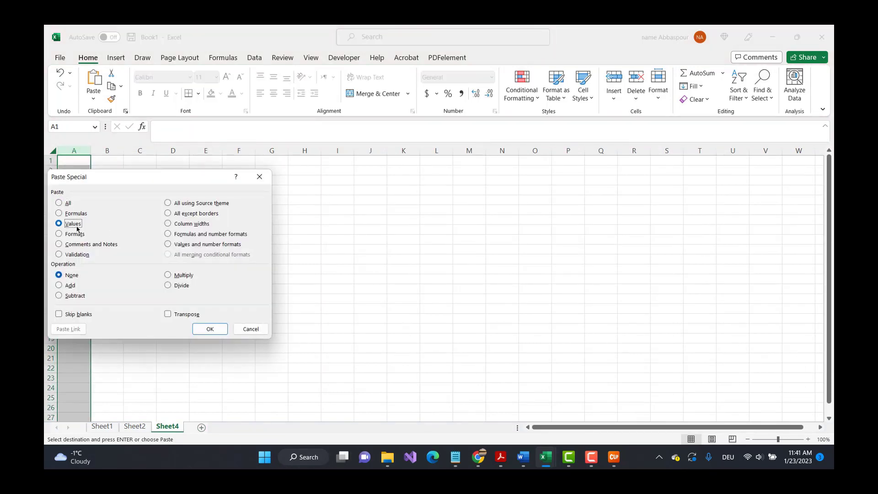
click(210, 329)
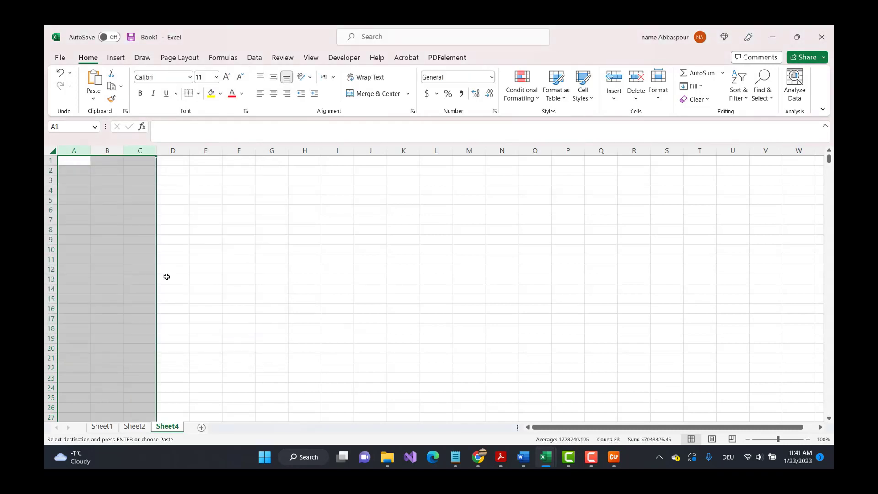
Filter column A of the new sheet to hide the blank rows
click(81, 154)
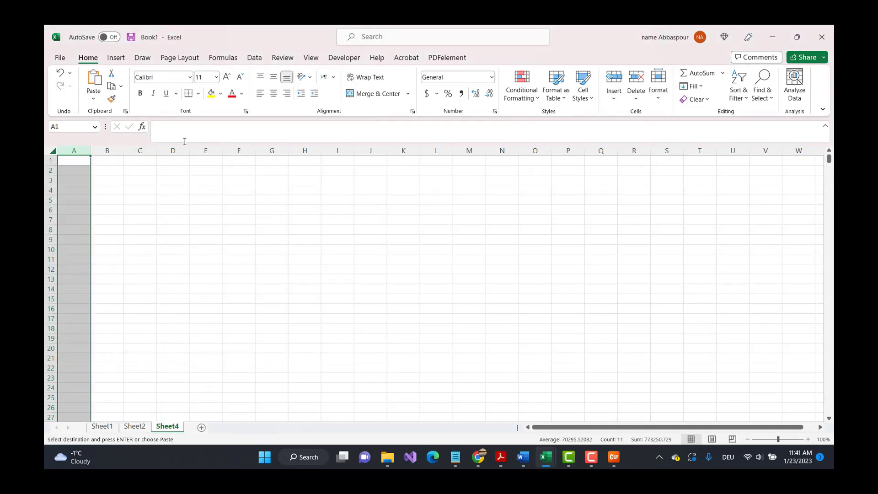
click(255, 58)
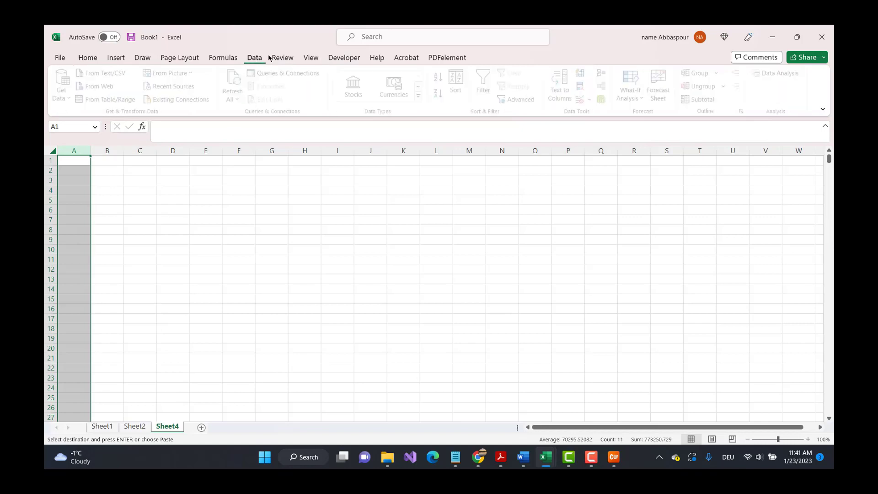
click(488, 95)
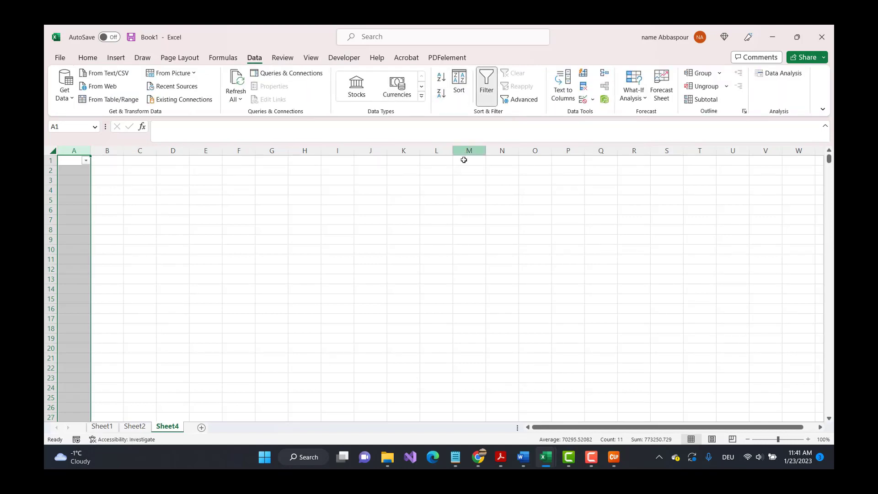
click(86, 161)
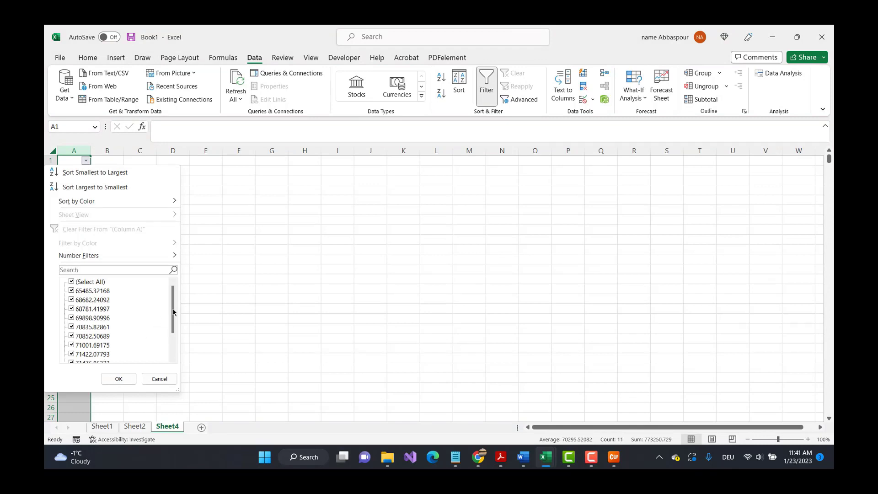
drag(172, 312, 174, 357)
click(86, 353)
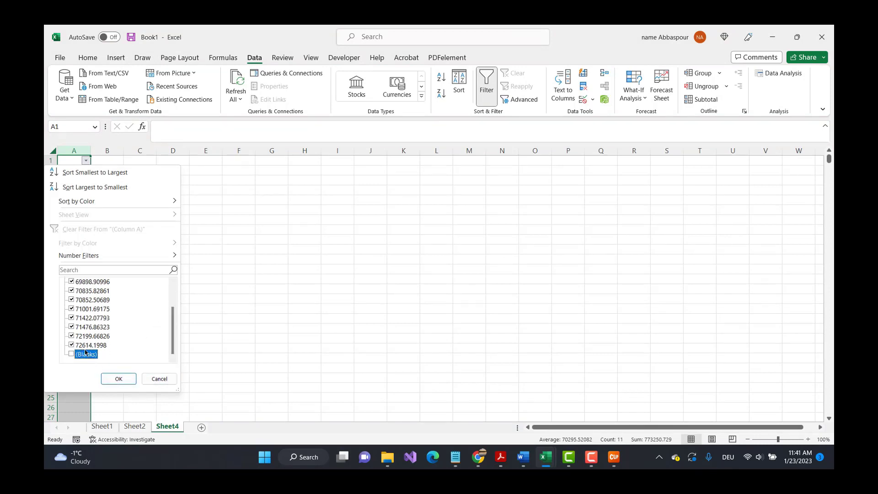
click(119, 379)
click(183, 262)
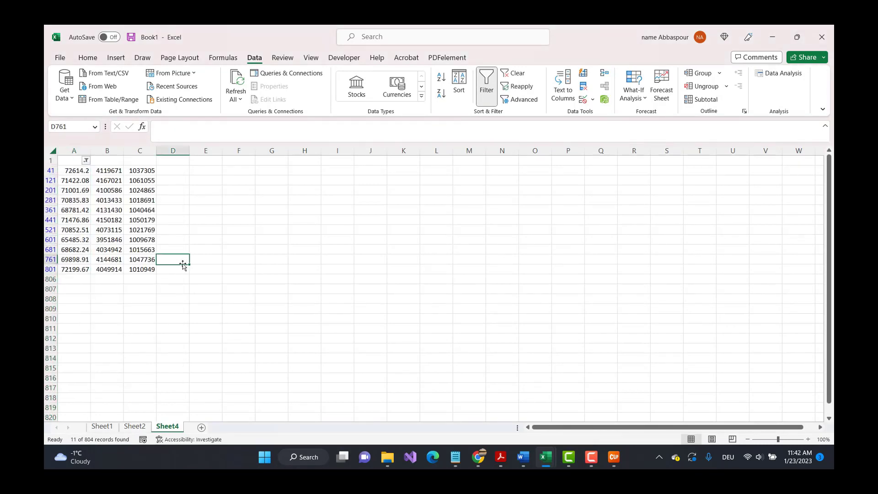
Copy the filtered averages in columns A to C of Sheet4 and paste them as values only into a new sheet at A1
drag(78, 170, 146, 269)
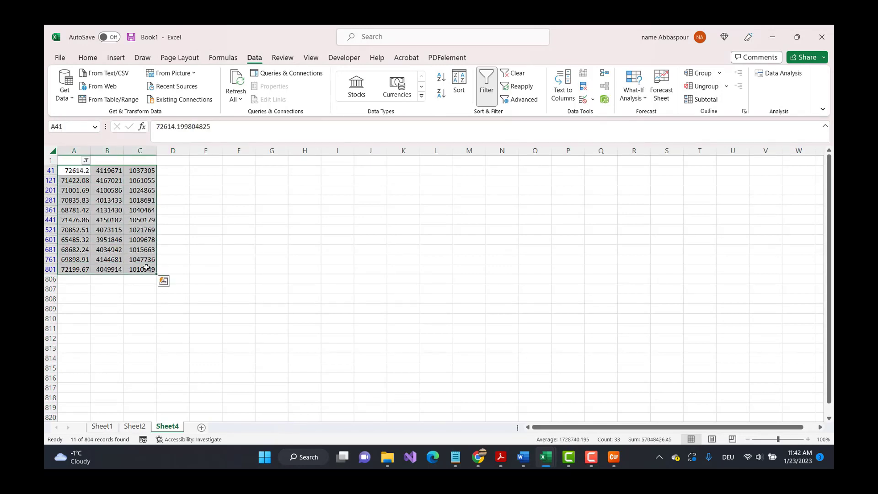
key(ctrl+c)
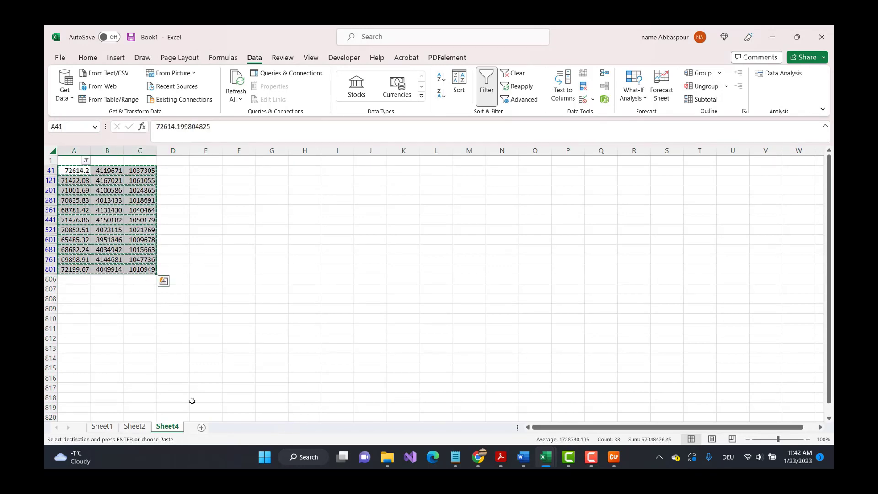
click(202, 428)
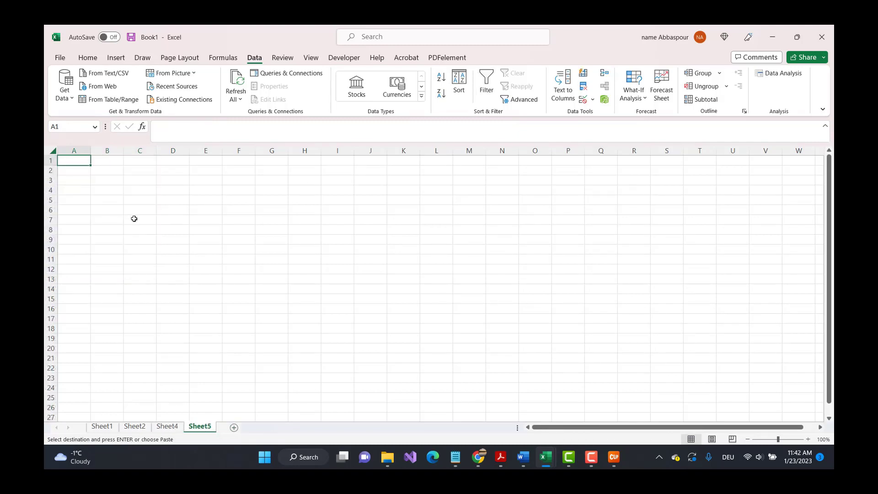
right_click(81, 163)
click(113, 220)
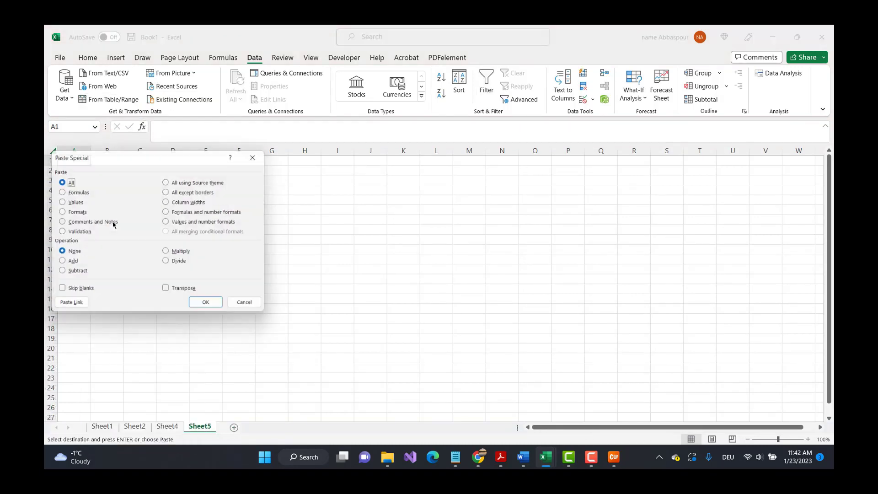
click(71, 204)
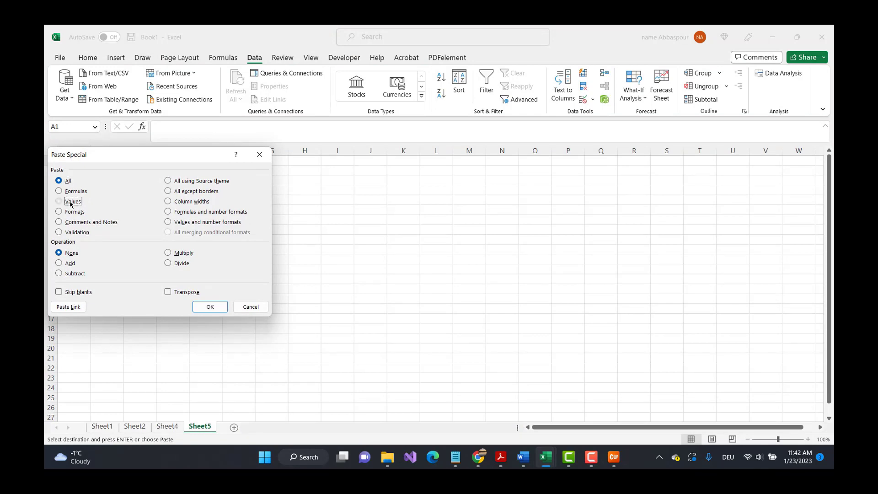
click(210, 306)
click(215, 309)
Move the block of averages in A1:C11 so that it starts at B2, freeing the first row and column
drag(81, 159, 139, 260)
key(ctrl+v)
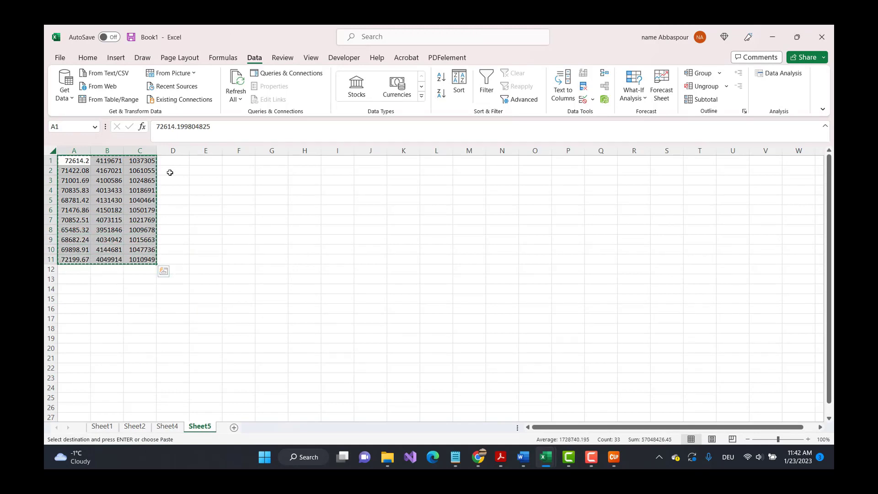
click(108, 170)
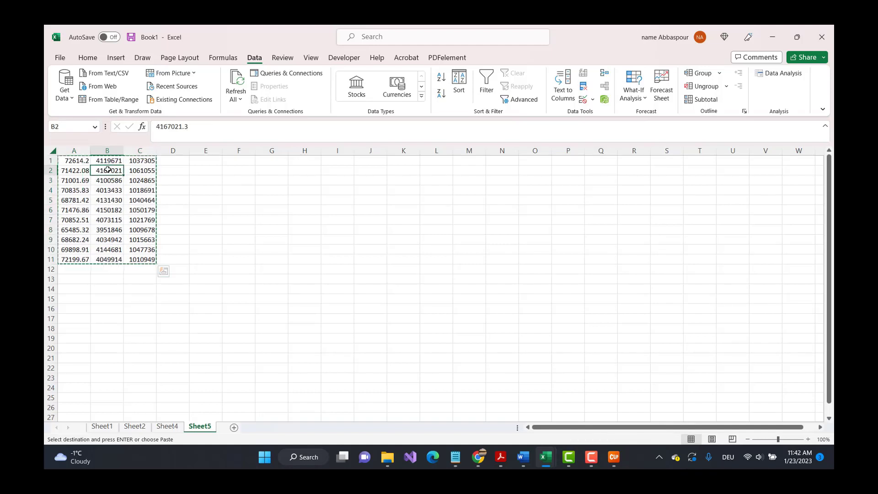
key(ctrl+v)
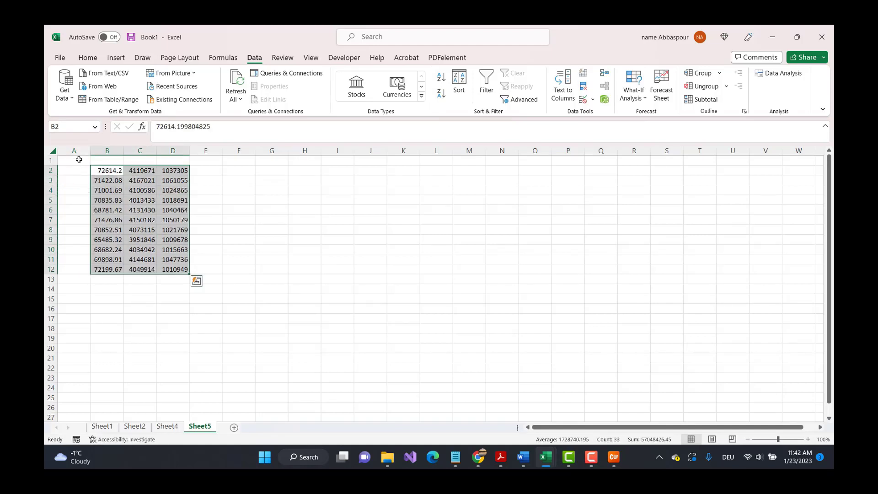
Enter the column headers width, Se, TN and TP in A1:D1 above the averages
click(85, 171)
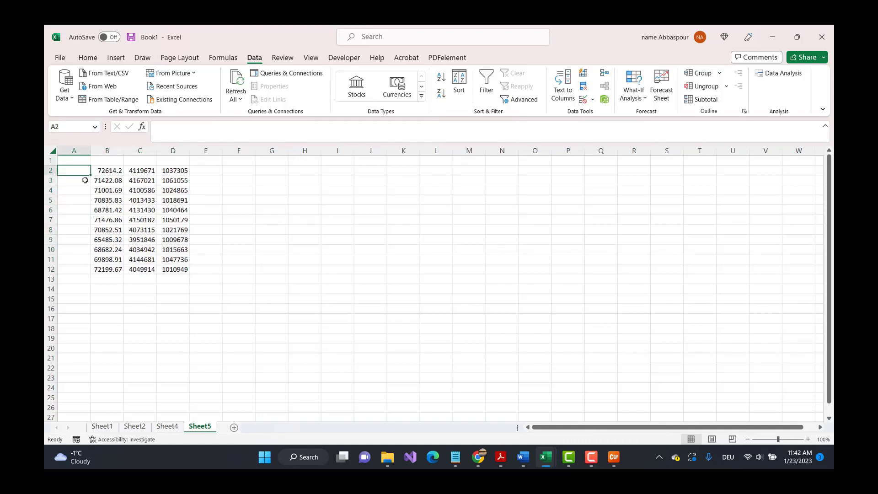
key(Up)
text(width)
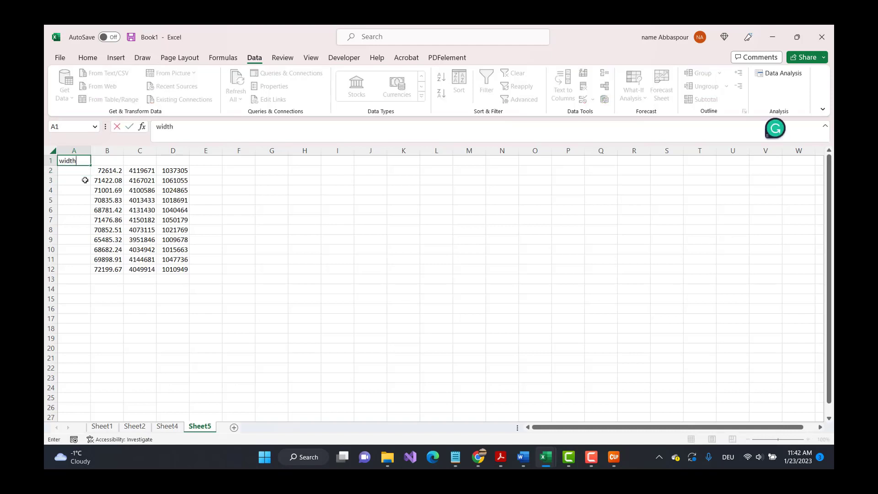
key(Tab)
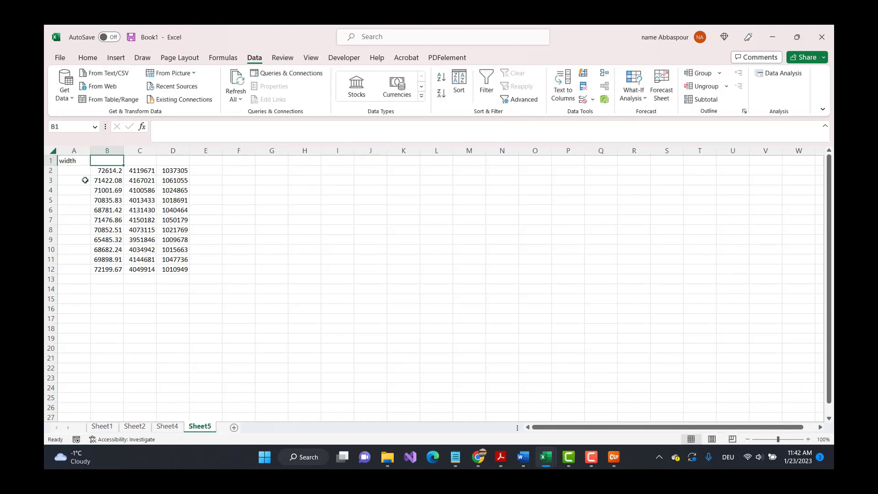
text(Se)
key(Tab)
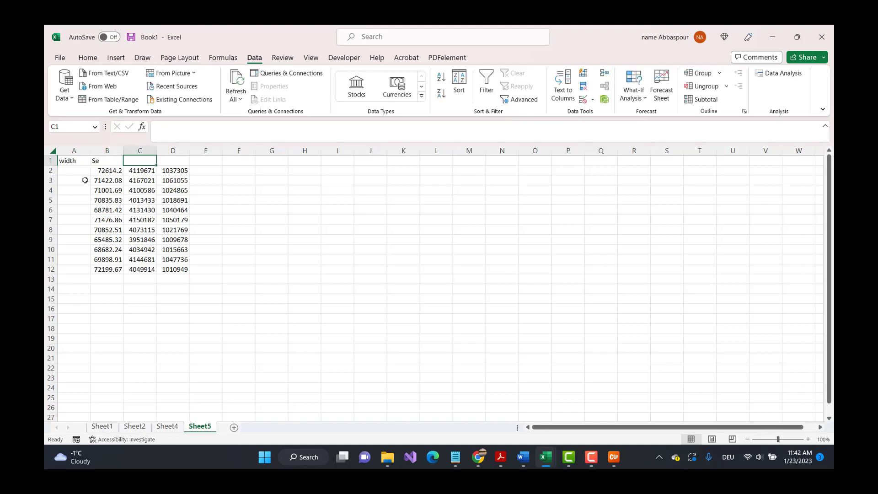
text(TN)
key(Tab)
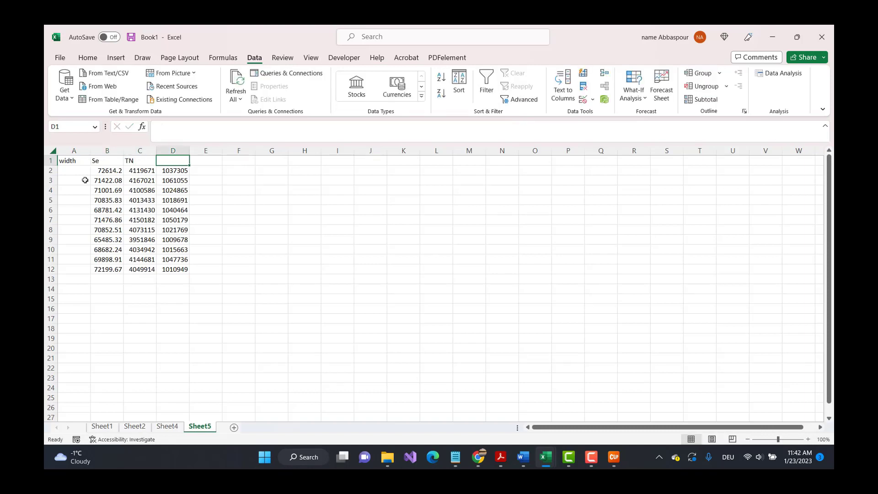
text(TP)
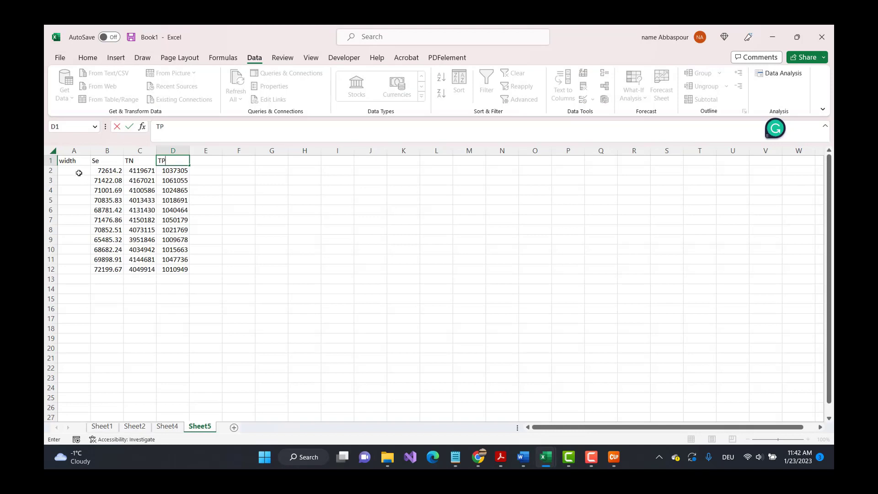
Fill the width column A2:A12 with the series 10 to 20, starting from 10 and 11
click(78, 173)
text(10)
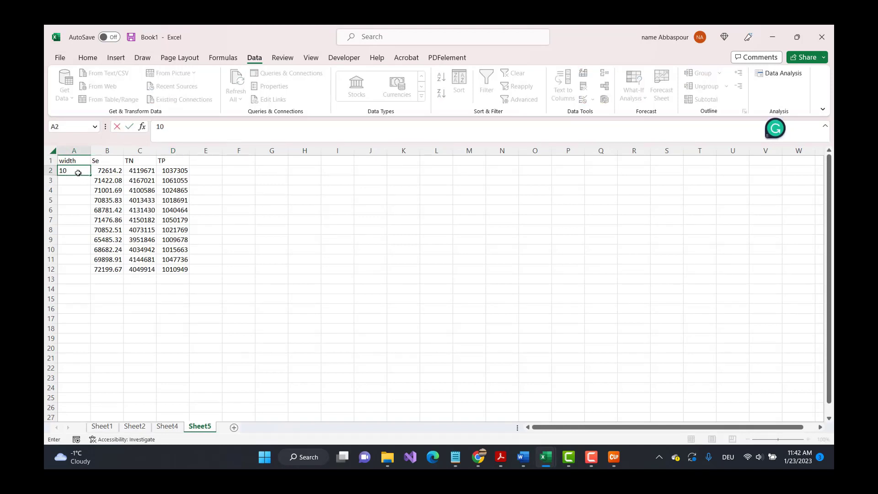
key(Return)
text(11)
click(78, 173)
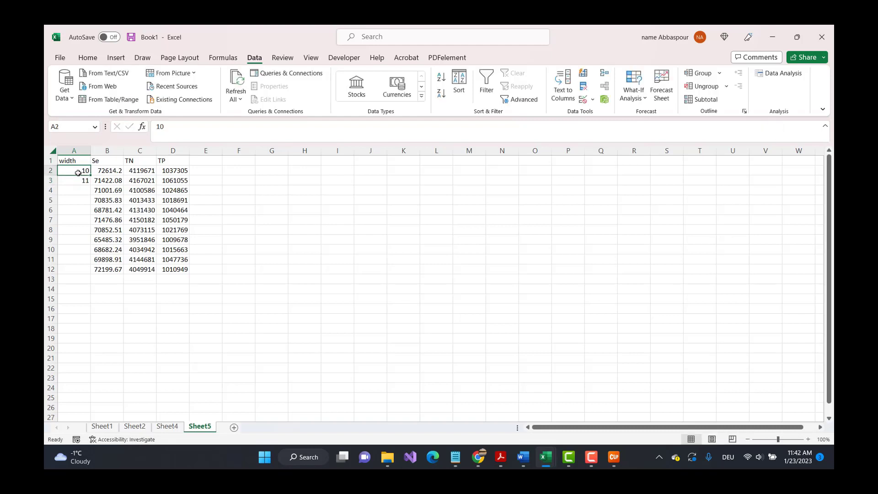
key(shift+Down)
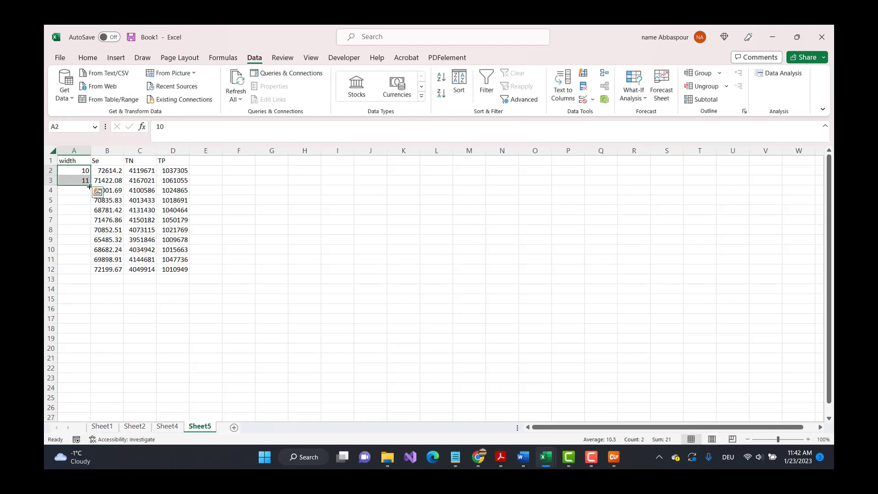
drag(92, 184, 92, 274)
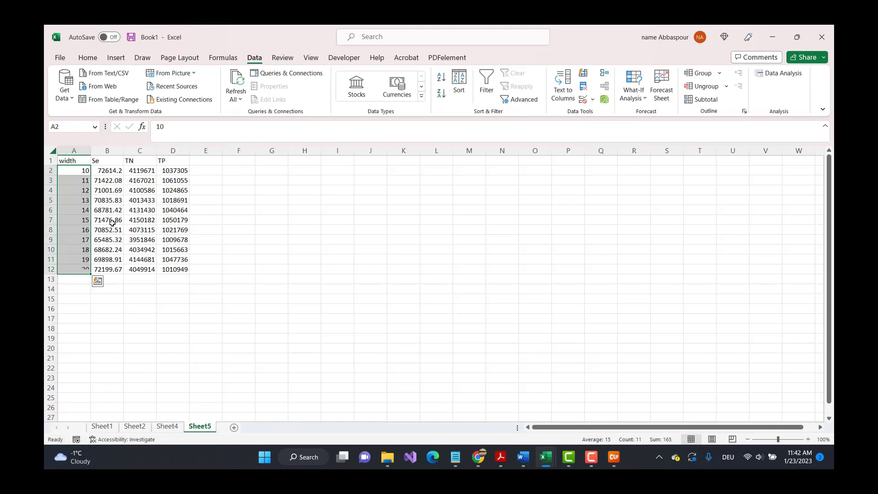
click(138, 290)
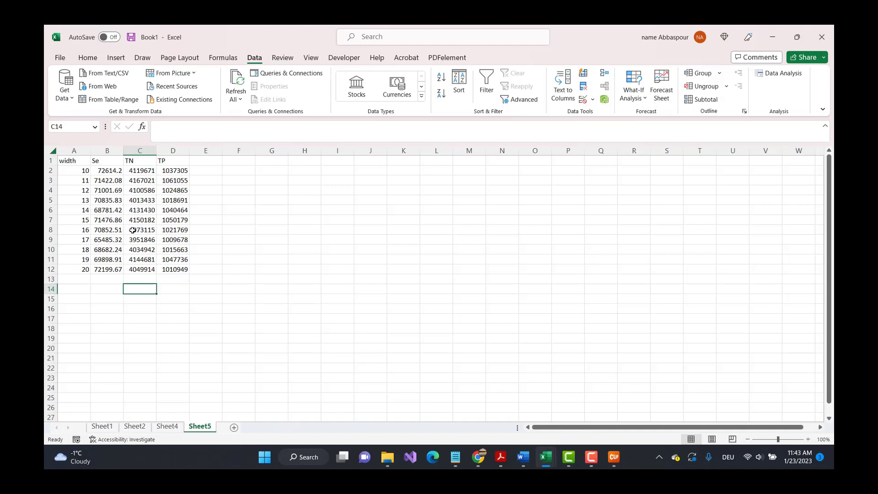
Enter a MIN formula in B14 for the Se averages in B2:B12
click(101, 289)
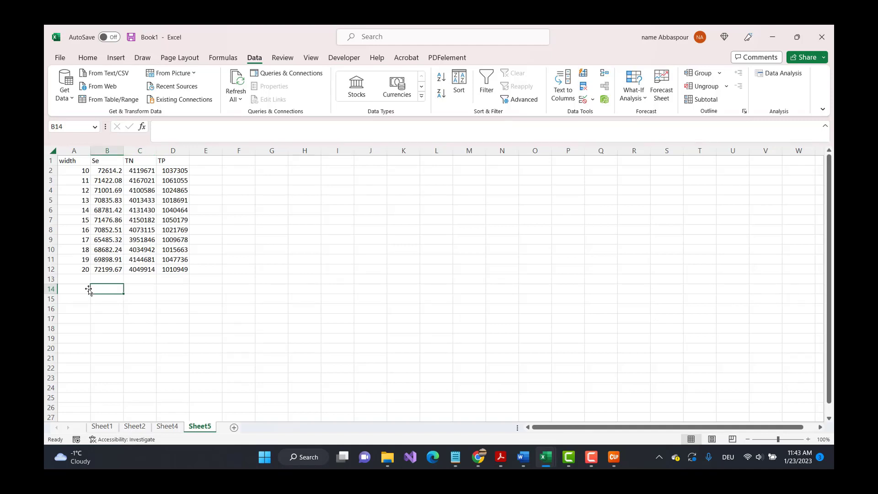
text(0mi)
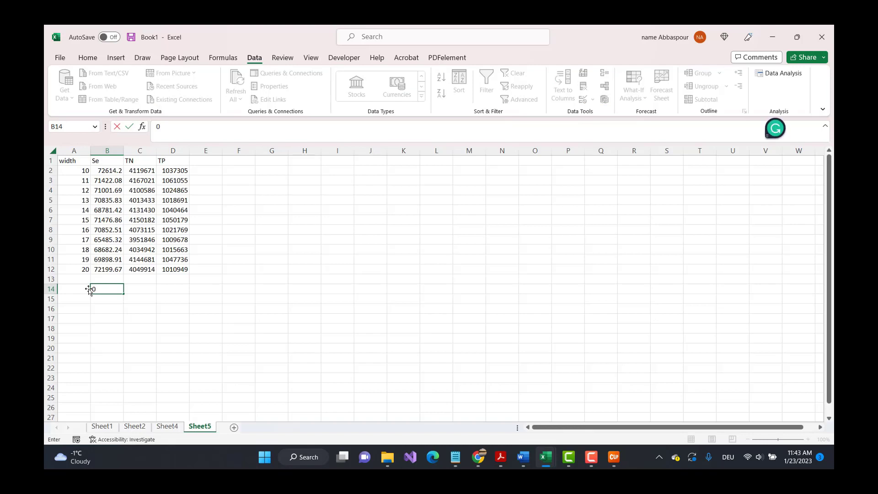
key(BackSpace)
key(BackSpace)
key(BackSpace)
text(=m)
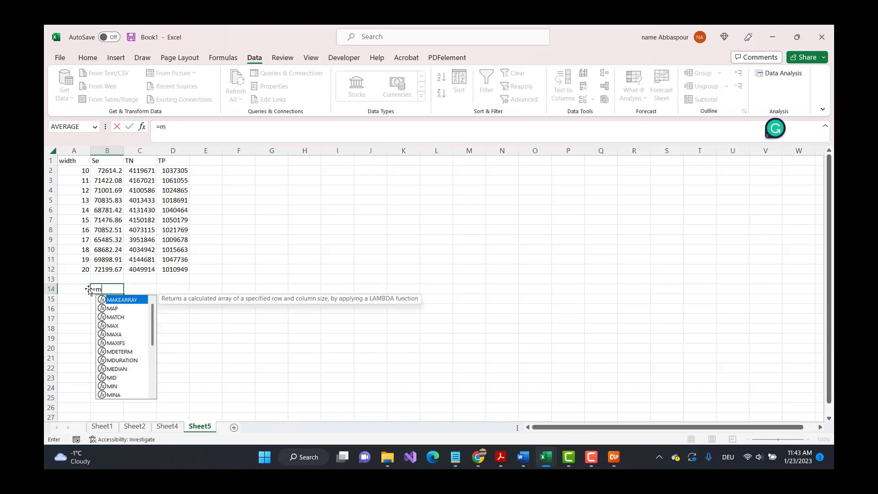
text(in()
key(Up)
key(Up)
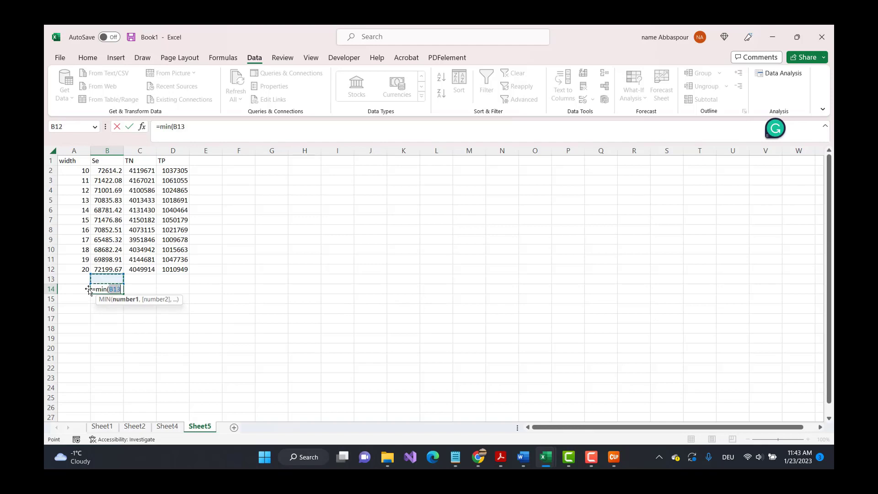
key(shift+Up)
key(shift+Up)
key(shift+Up)
key(shift+Up)
key(shift+Up)
key(shift+Up)
key(shift+Up)
key(shift+Up)
key(shift+Up)
key(shift+Up)
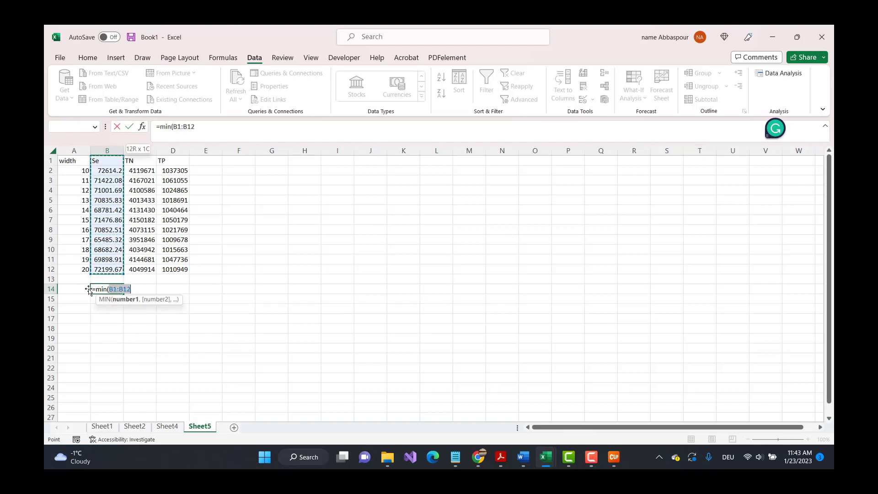
key(Return)
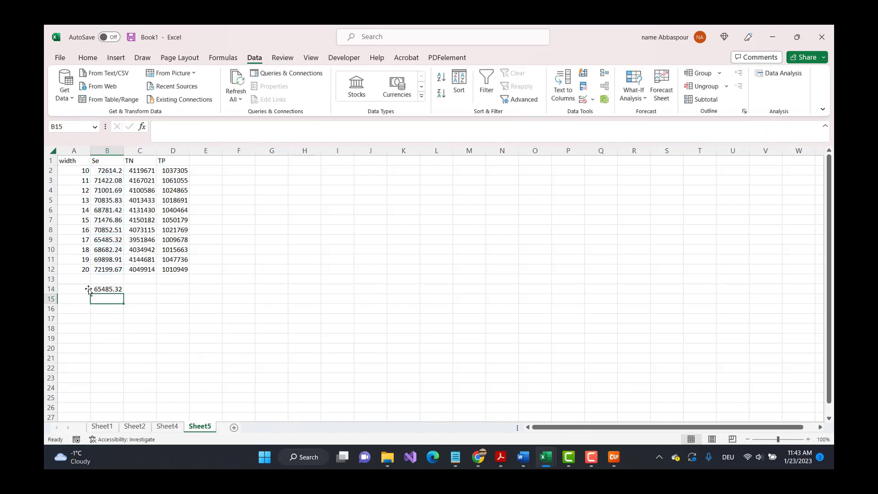
Copy the MIN formula from B14 across to C14 and D14 for the TN and TP averages
click(109, 288)
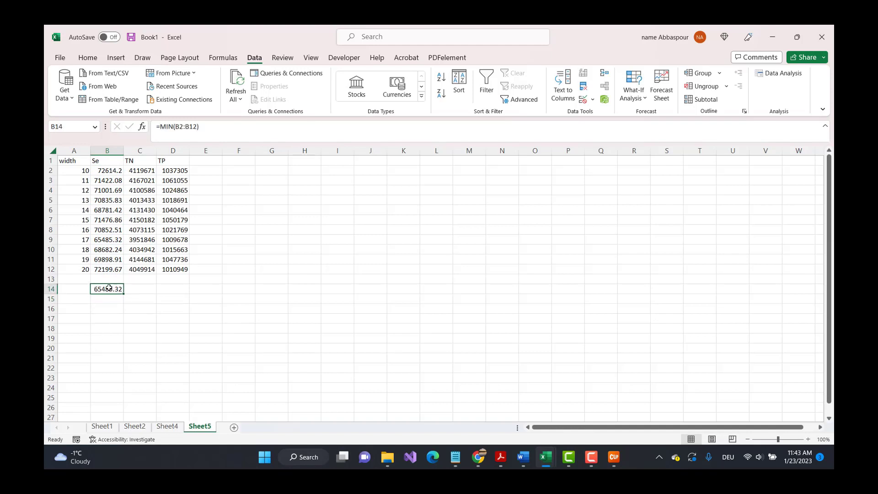
drag(124, 293, 182, 291)
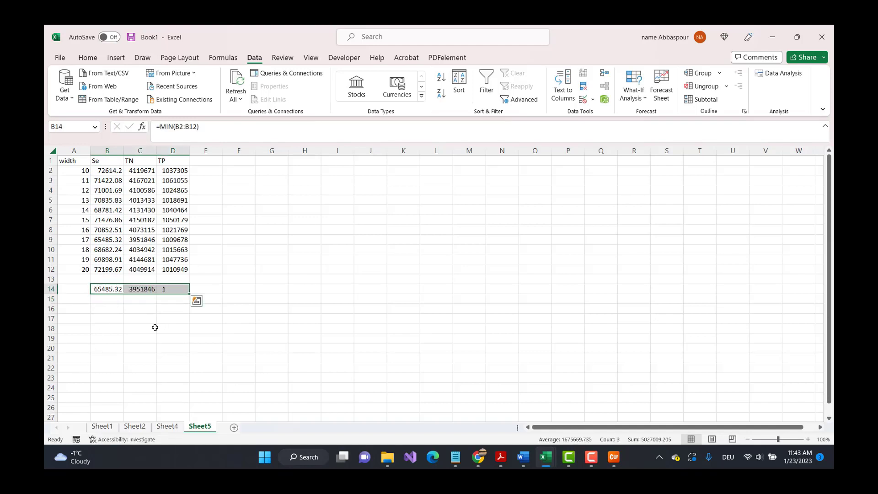
click(109, 289)
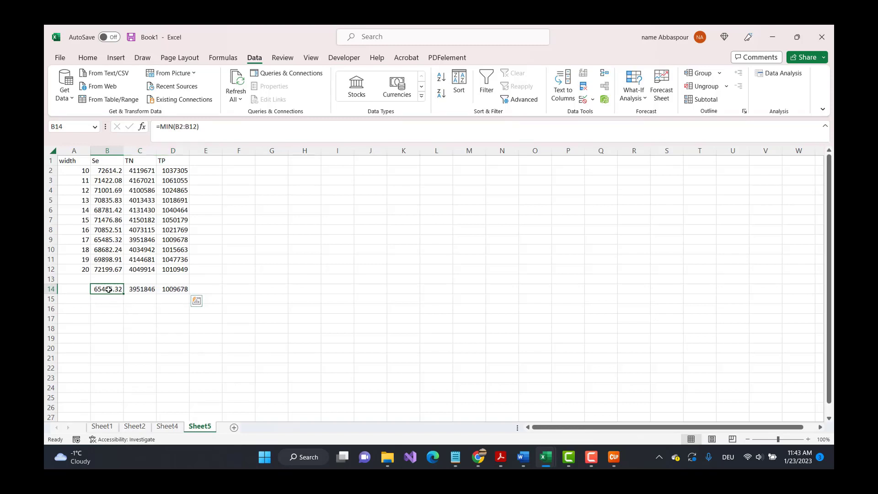
Highlight the minimum Se, TN and TP averages in B9:D9 and their width 17 in A9 with yellow fill
click(98, 239)
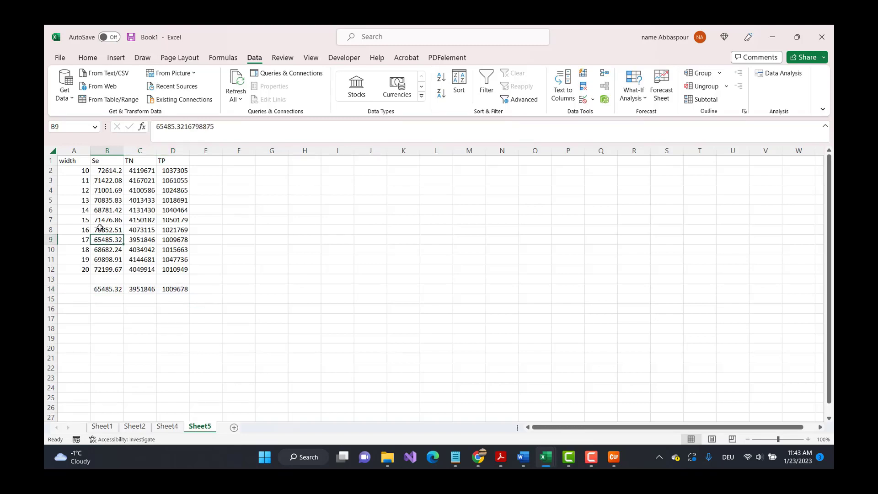
click(88, 57)
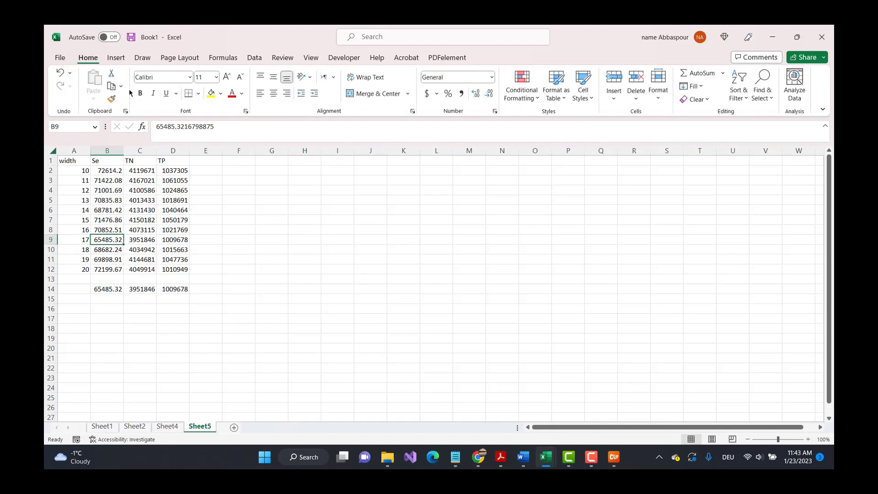
click(210, 94)
click(139, 242)
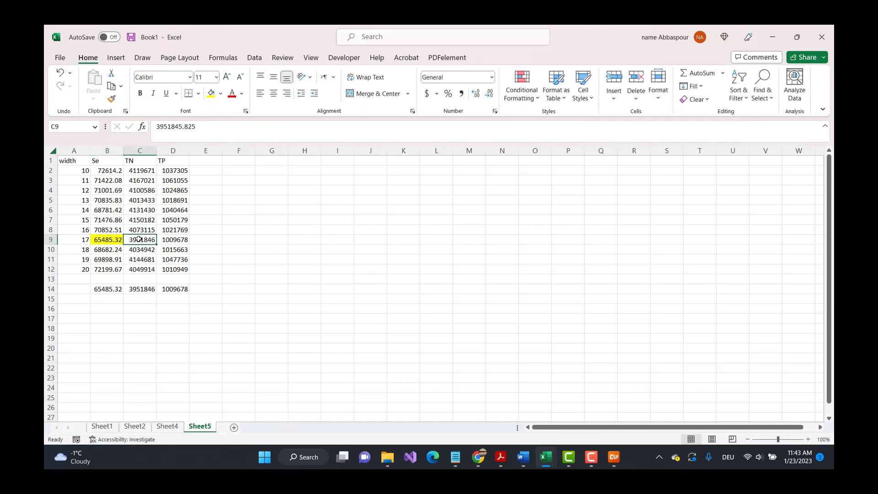
click(212, 95)
click(177, 240)
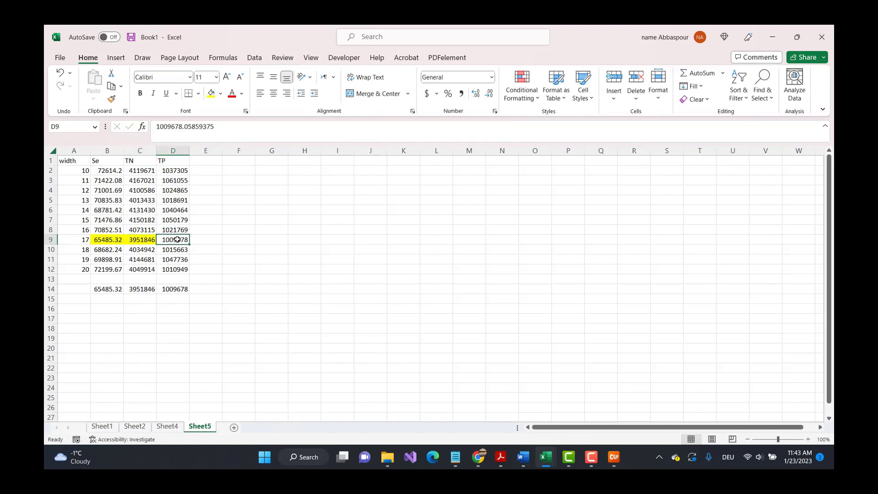
click(212, 94)
click(82, 240)
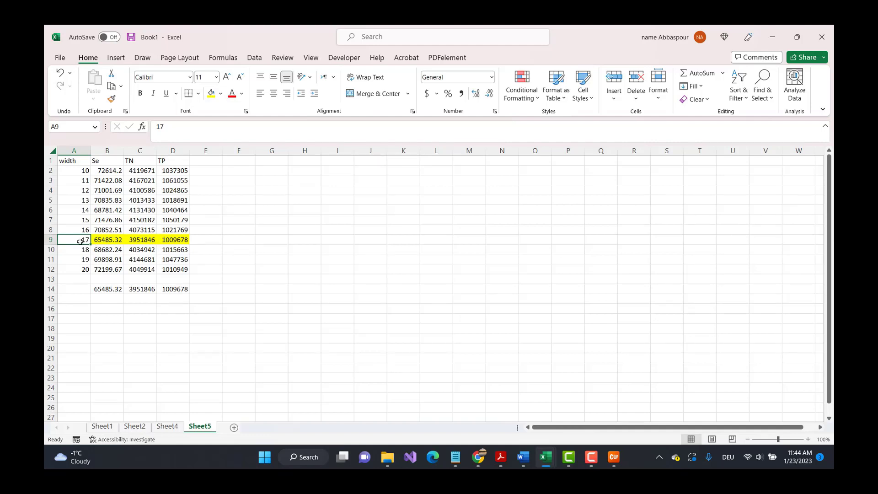
click(211, 93)
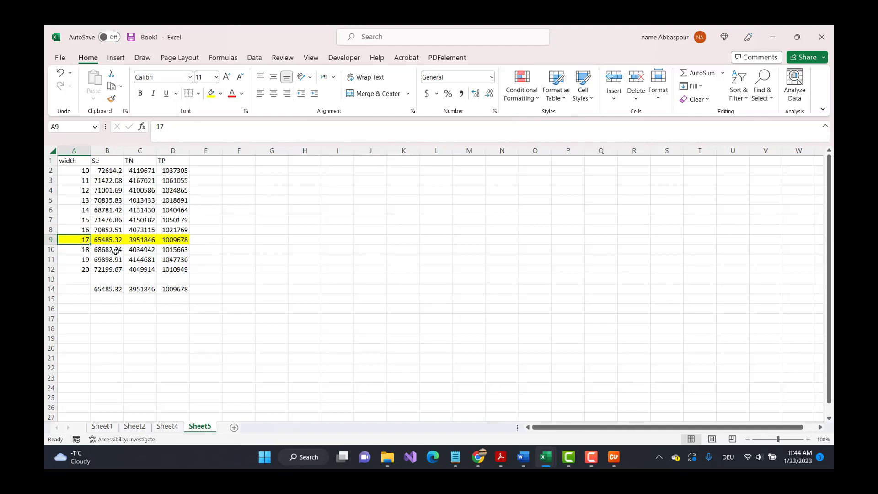